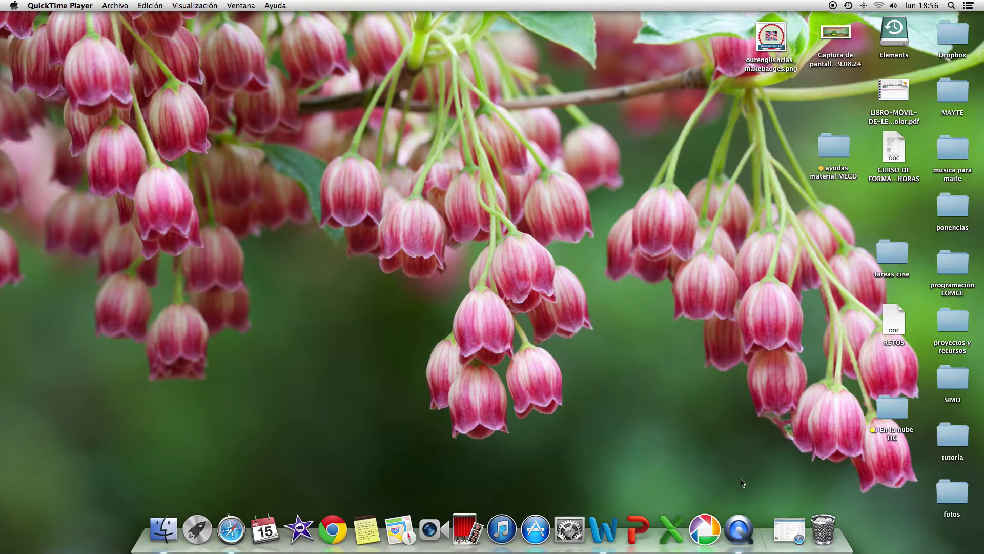
Open the earlier Our English Class badge PNG in Preview, then close it
{"action": "left_click", "coordinate": [767, 41]}
{"action": "double_click", "coordinate": [768, 39]}
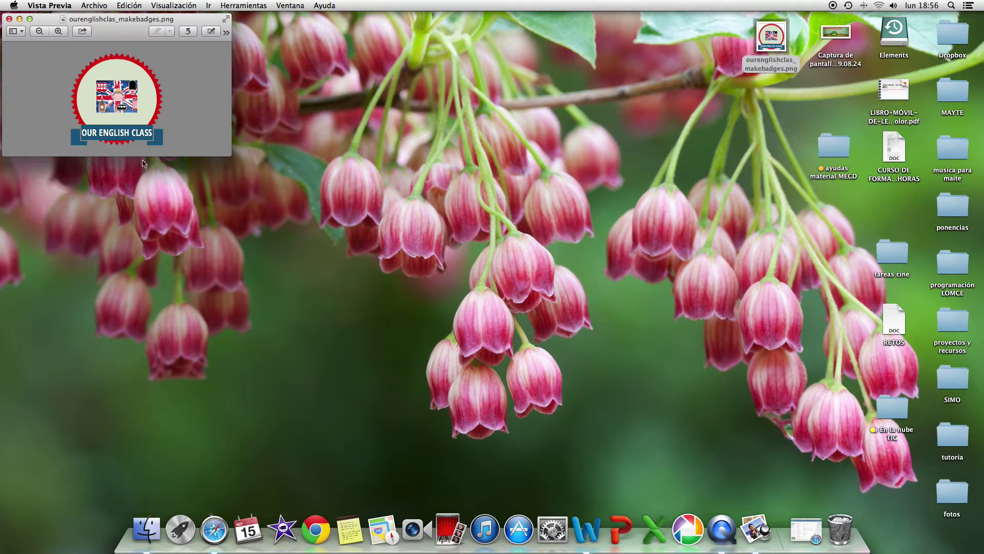
{"action": "left_click", "coordinate": [9, 18]}
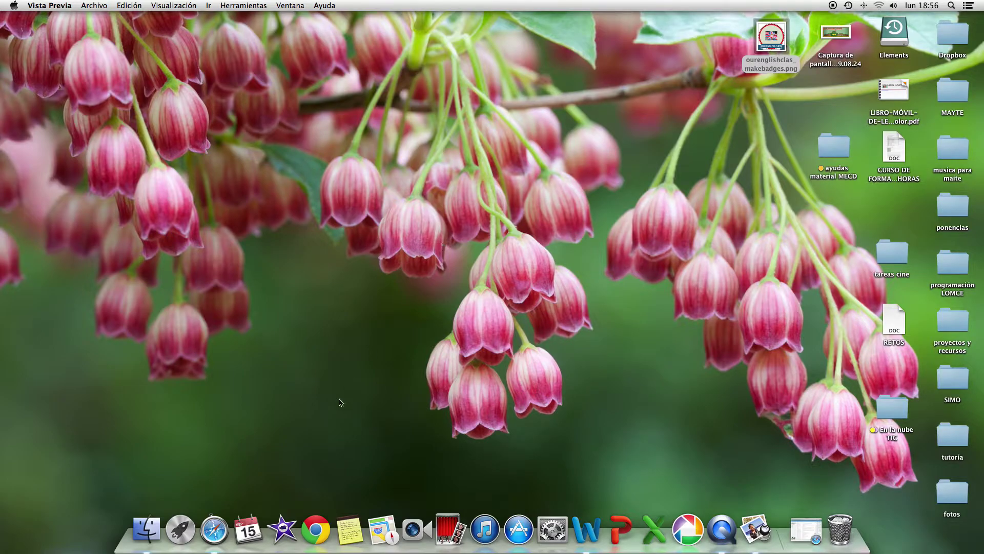
Return to Safari's blog tab, open a new tab and search Google for 'make badges'
{"action": "left_click", "coordinate": [219, 529]}
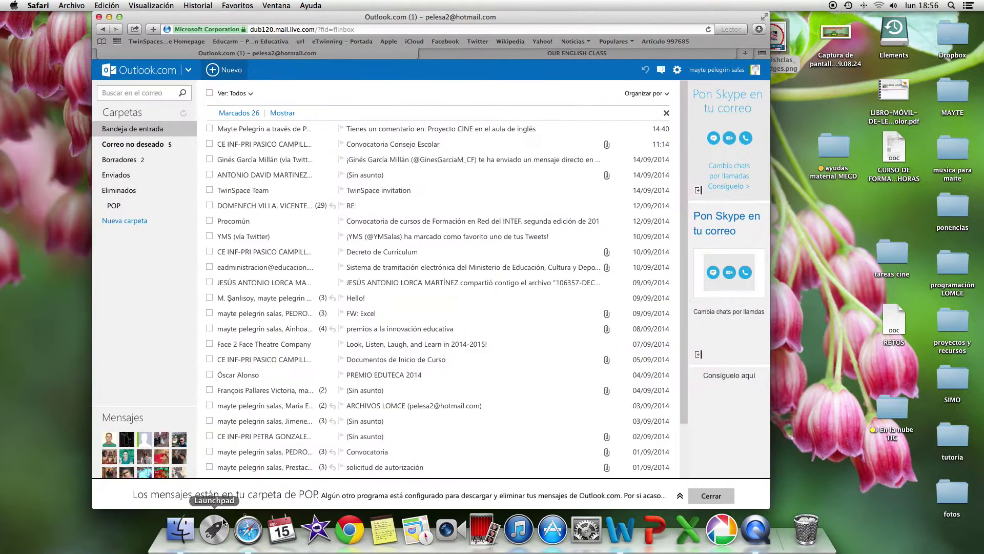
{"action": "left_click", "coordinate": [456, 55]}
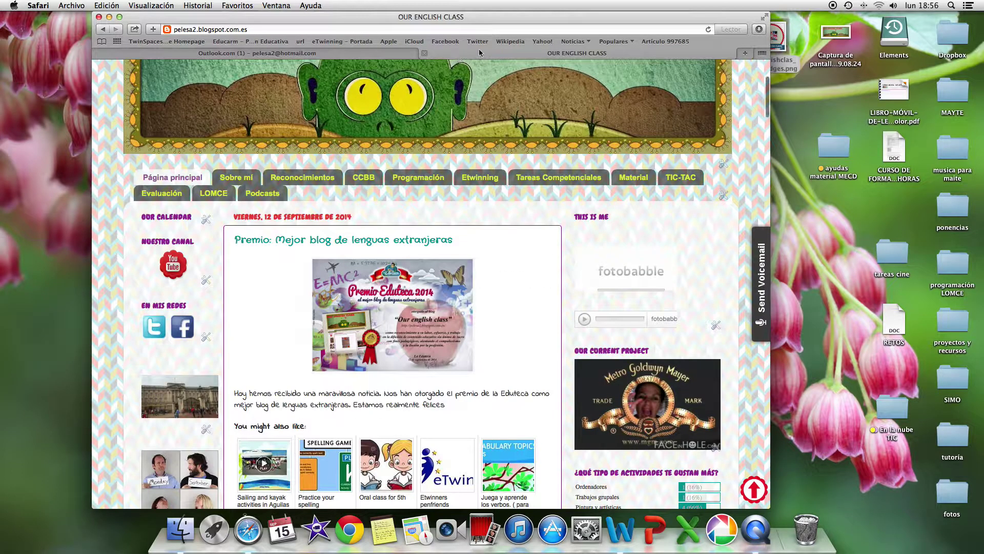
{"action": "left_click", "coordinate": [745, 53]}
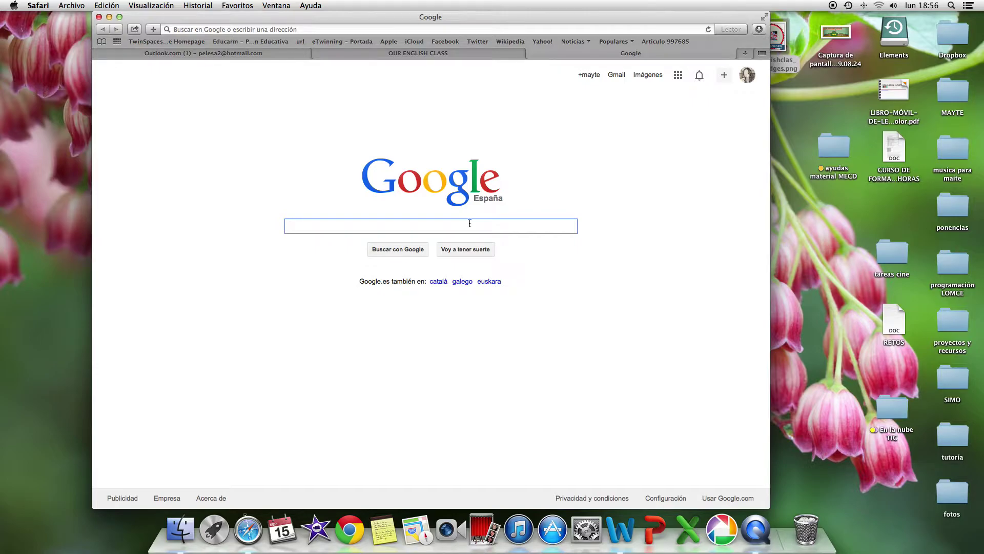
{"action": "type", "text": "make "}
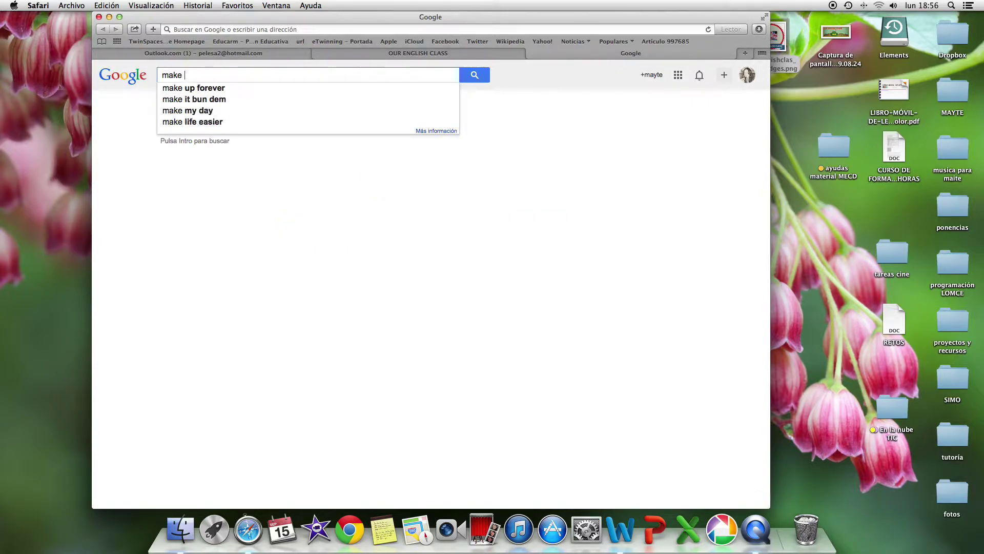
{"action": "type", "text": "badges"}
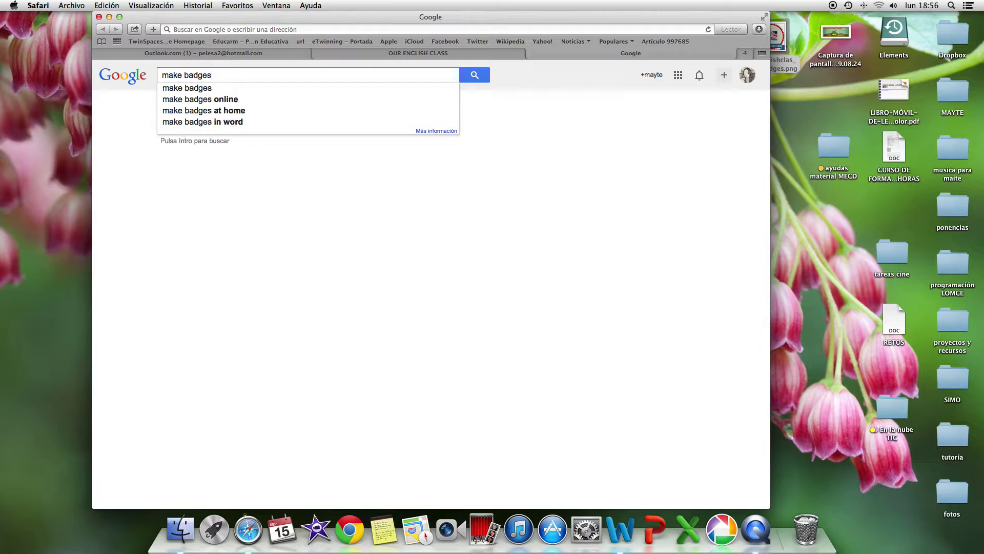
{"action": "key", "text": "Return"}
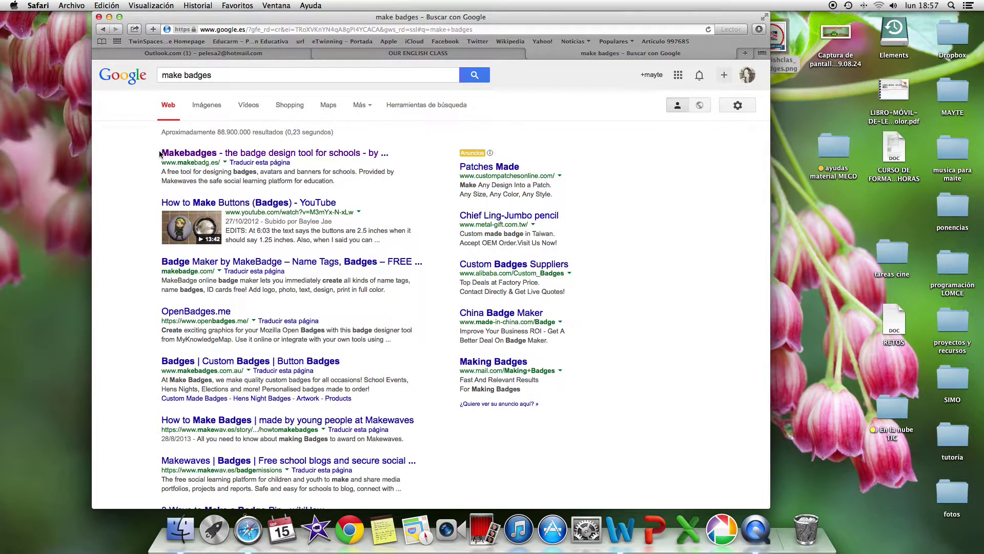
Open the Makebadges designer, try circle, diamond and gear shapes, and settle on the shield
{"action": "left_click", "coordinate": [209, 155]}
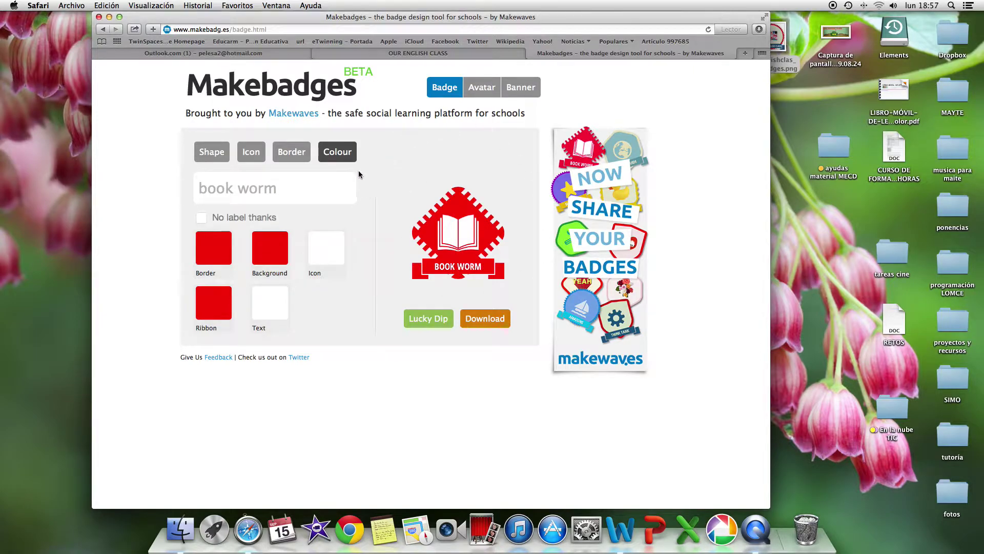
{"action": "left_click", "coordinate": [210, 157]}
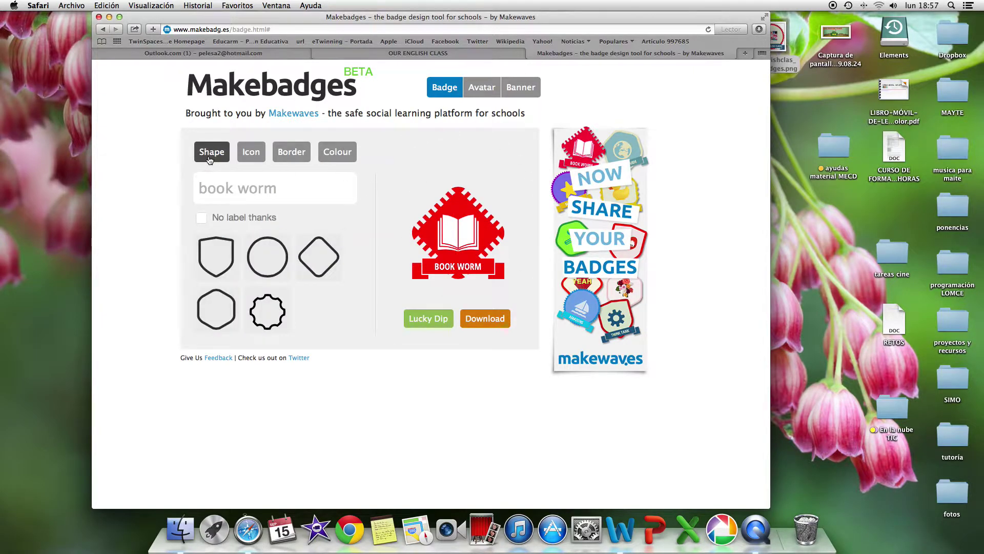
{"action": "left_click", "coordinate": [217, 255]}
{"action": "left_click", "coordinate": [267, 257]}
{"action": "left_click", "coordinate": [318, 258]}
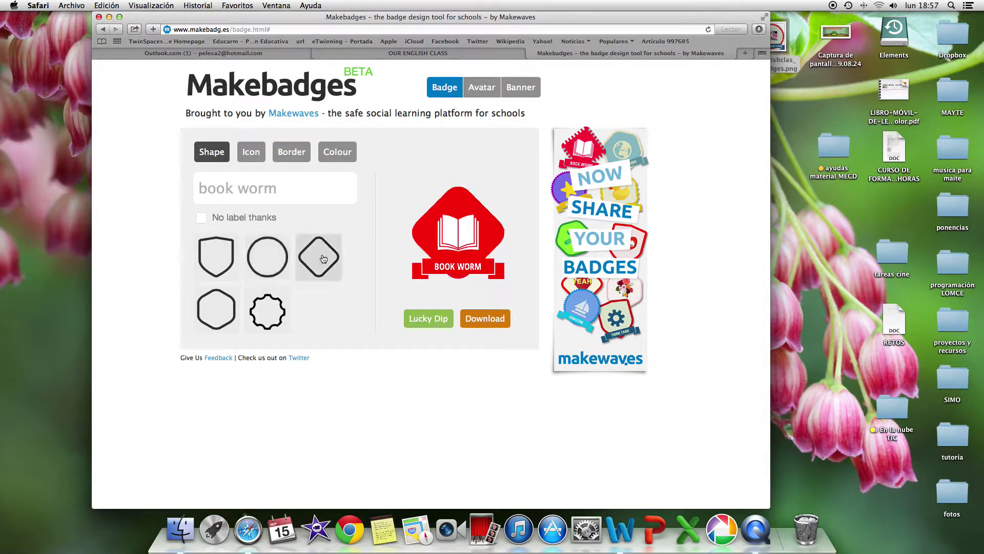
{"action": "left_click", "coordinate": [266, 312]}
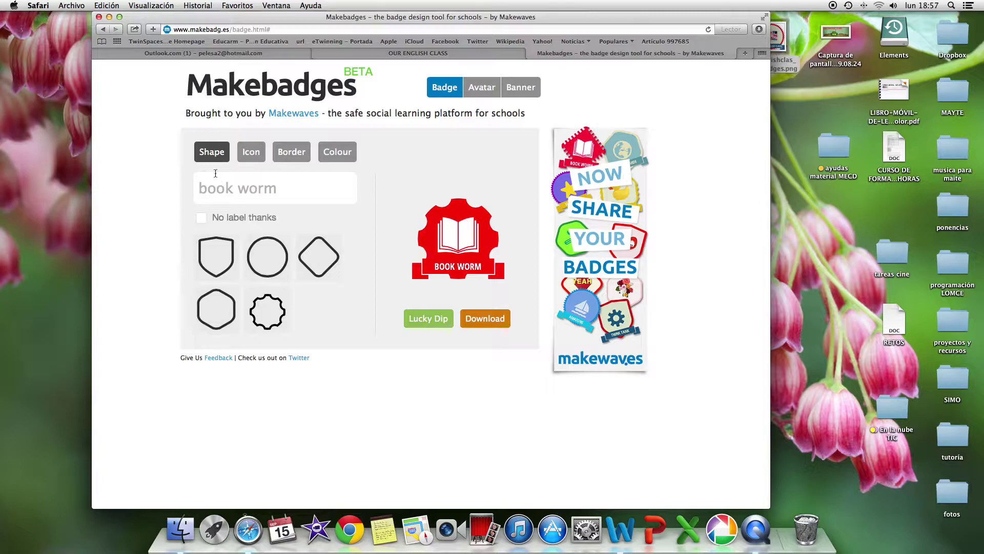
{"action": "left_click", "coordinate": [214, 255]}
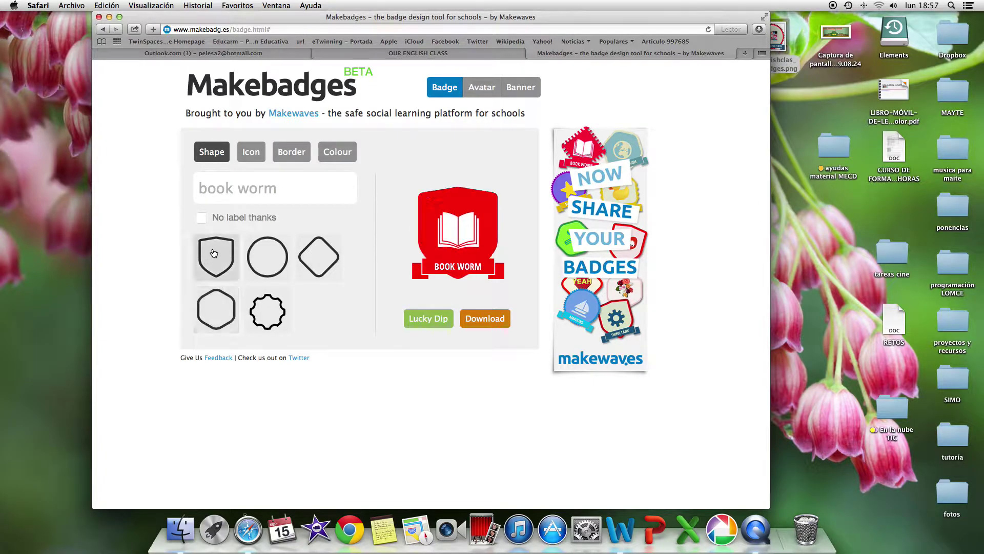
Choose the camera icon and replace the 'book worm' label with 'Teacher Mayte'
{"action": "left_click", "coordinate": [252, 152]}
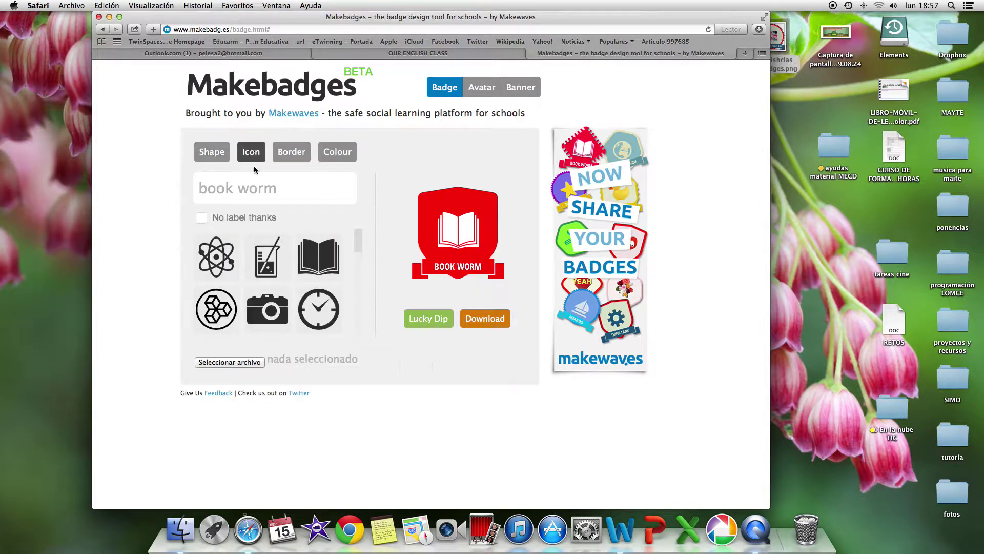
{"action": "left_click", "coordinate": [269, 265]}
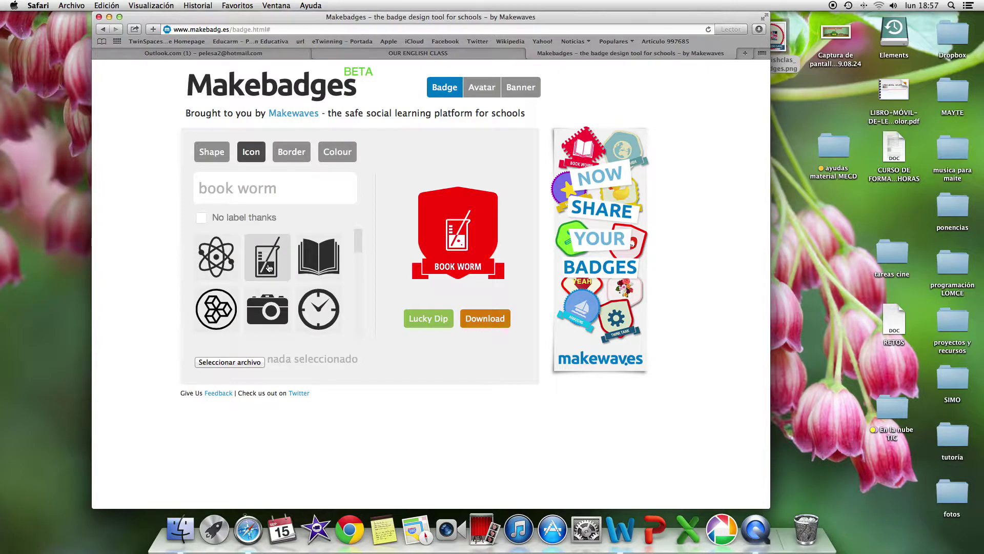
{"action": "left_click", "coordinate": [268, 318]}
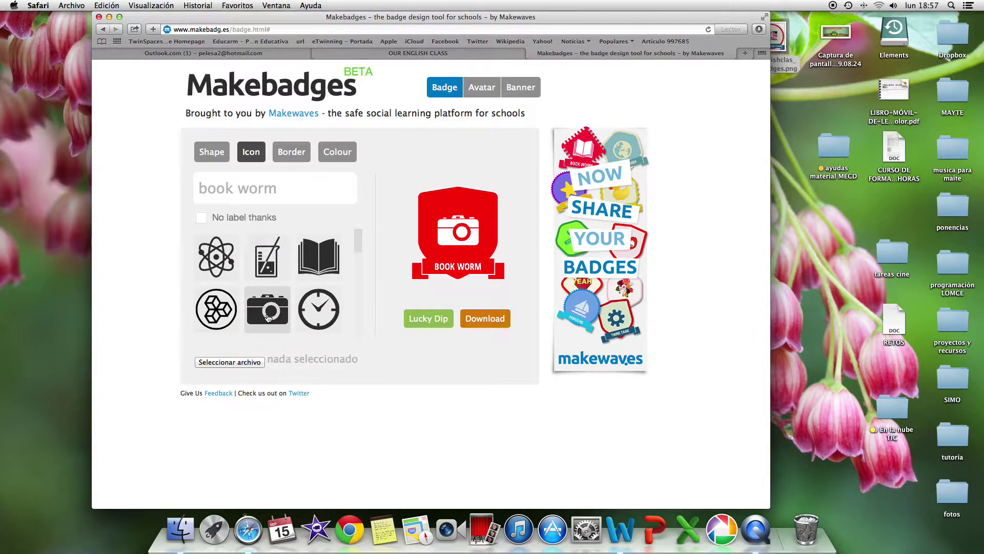
{"action": "left_click_drag", "start_coordinate": [285, 185], "coordinate": [179, 186]}
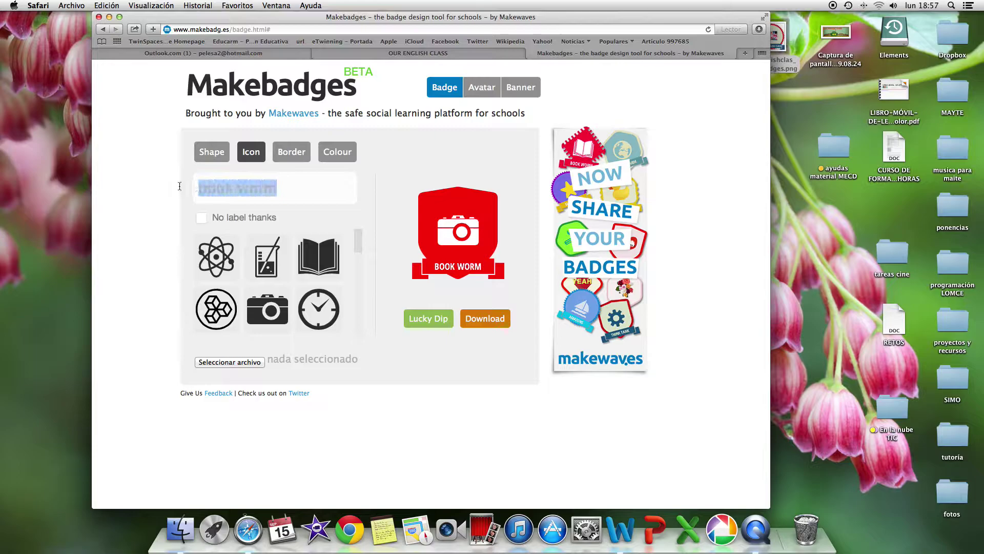
{"action": "type", "text": "tea"}
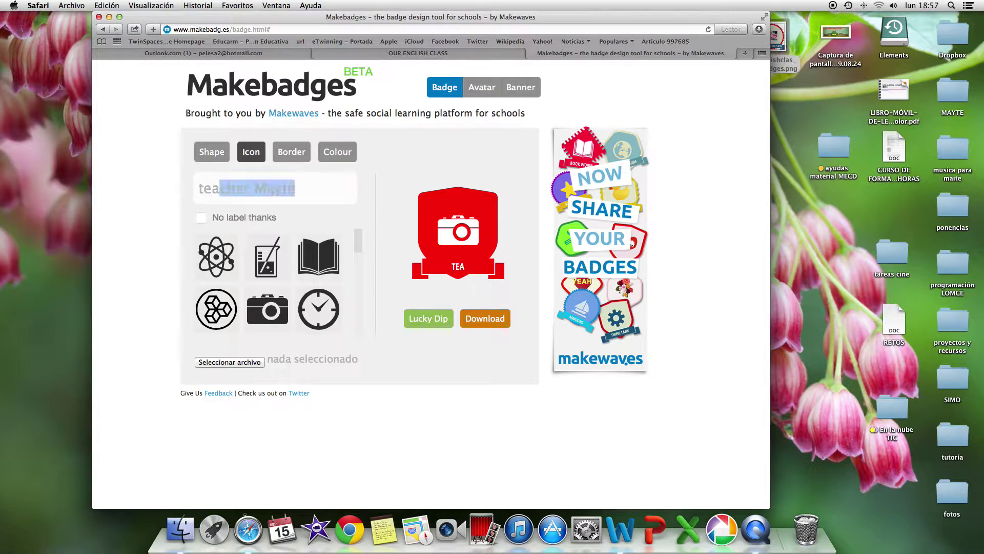
{"action": "type", "text": "cher ma"}
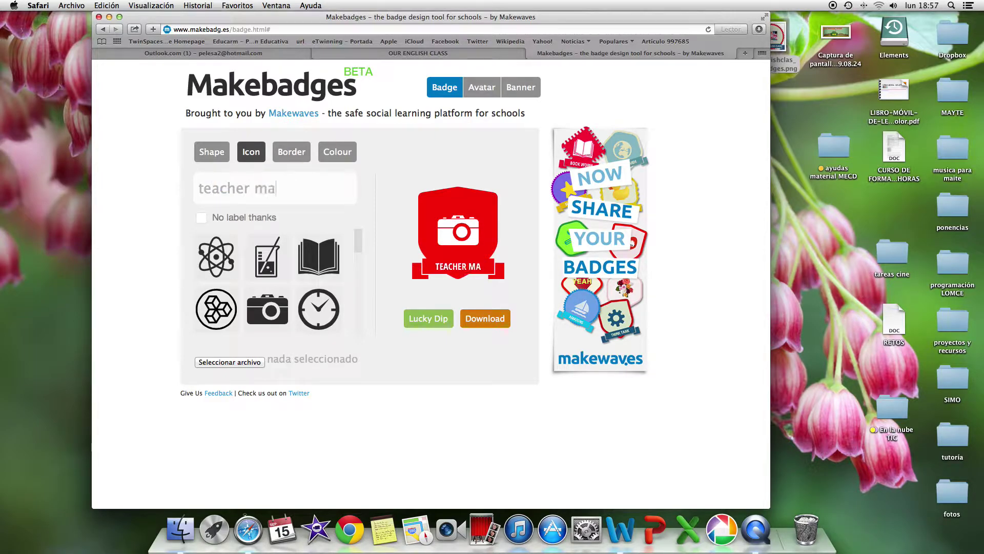
{"action": "type", "text": "ty"}
{"action": "key", "text": "BackSpace"}
{"action": "key", "text": "BackSpace"}
{"action": "type", "text": "y"}
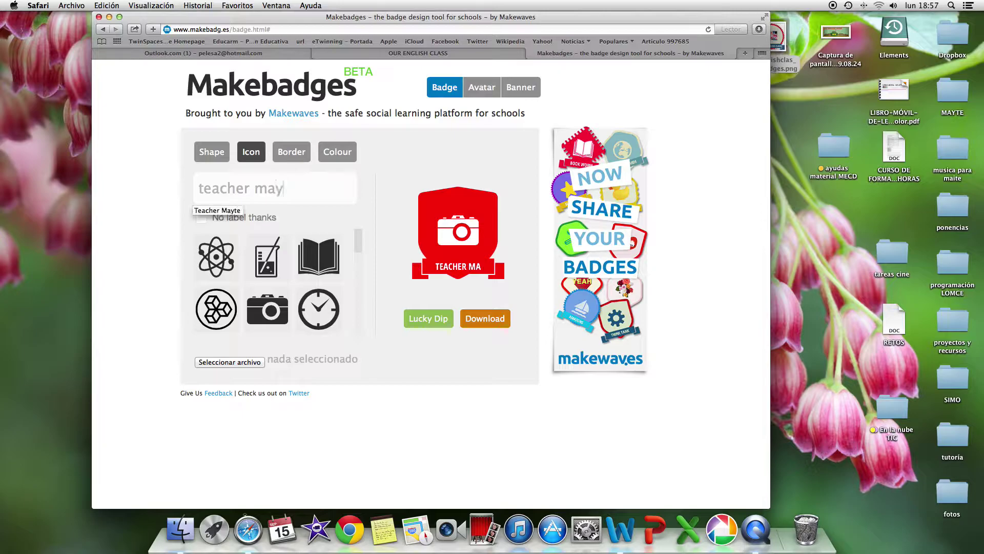
{"action": "type", "text": "te"}
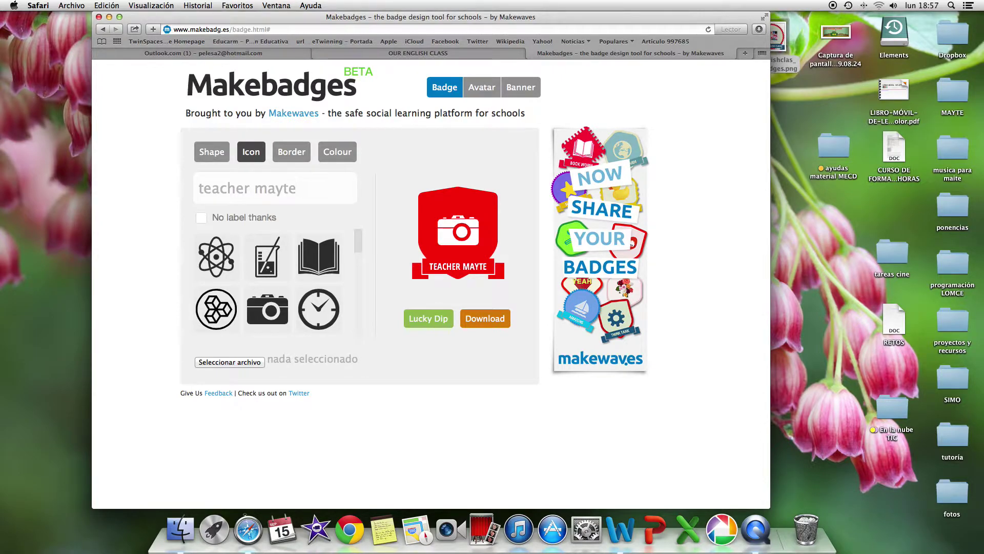
Try dashed, zigzag and dotted borders, then pick the double-outlined border
{"action": "left_click", "coordinate": [279, 151]}
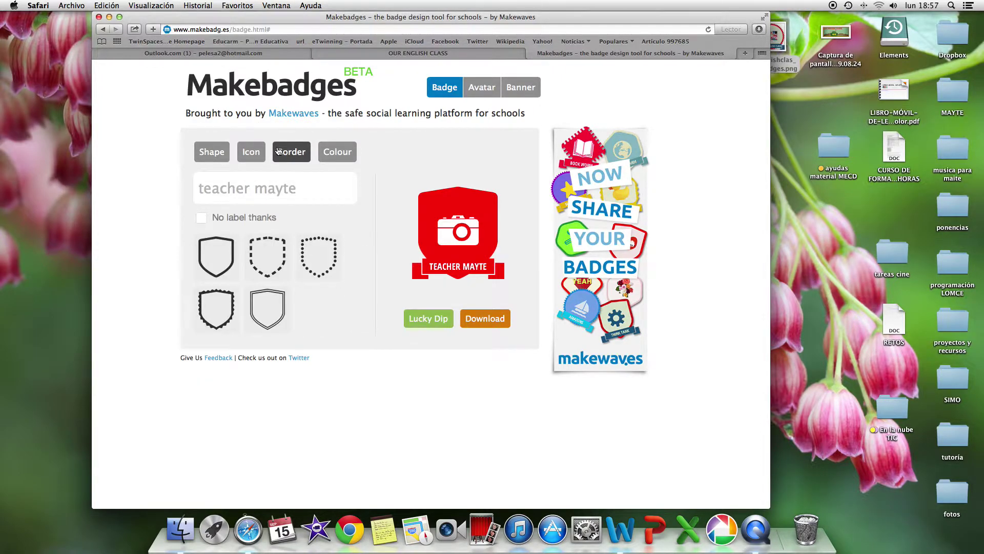
{"action": "left_click", "coordinate": [260, 272]}
{"action": "left_click", "coordinate": [229, 311]}
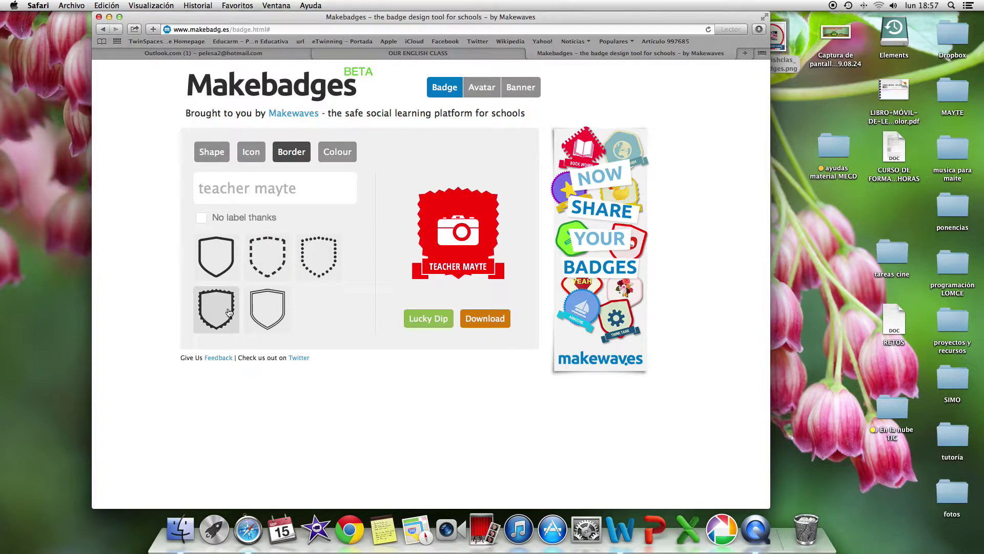
{"action": "left_click", "coordinate": [267, 254]}
{"action": "left_click", "coordinate": [326, 252]}
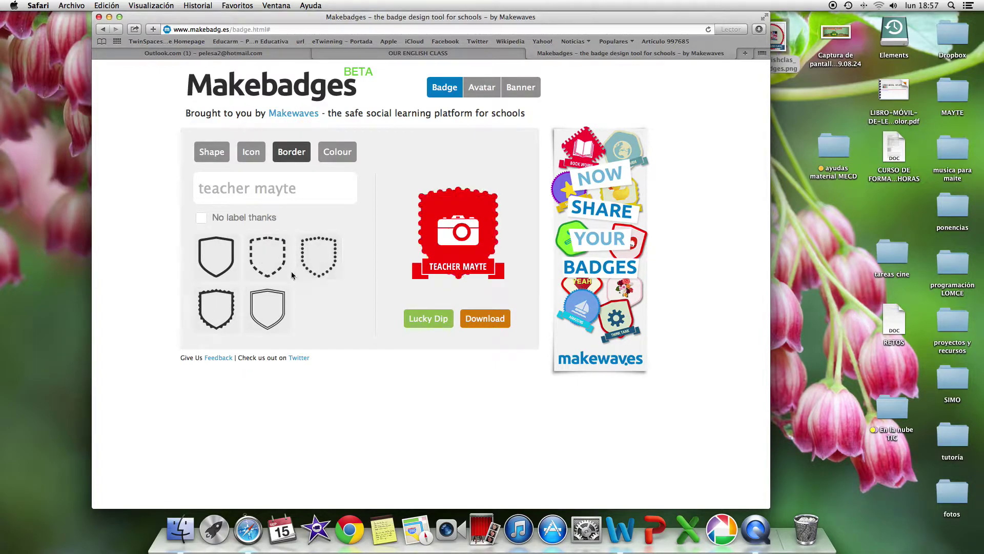
{"action": "left_click", "coordinate": [284, 299]}
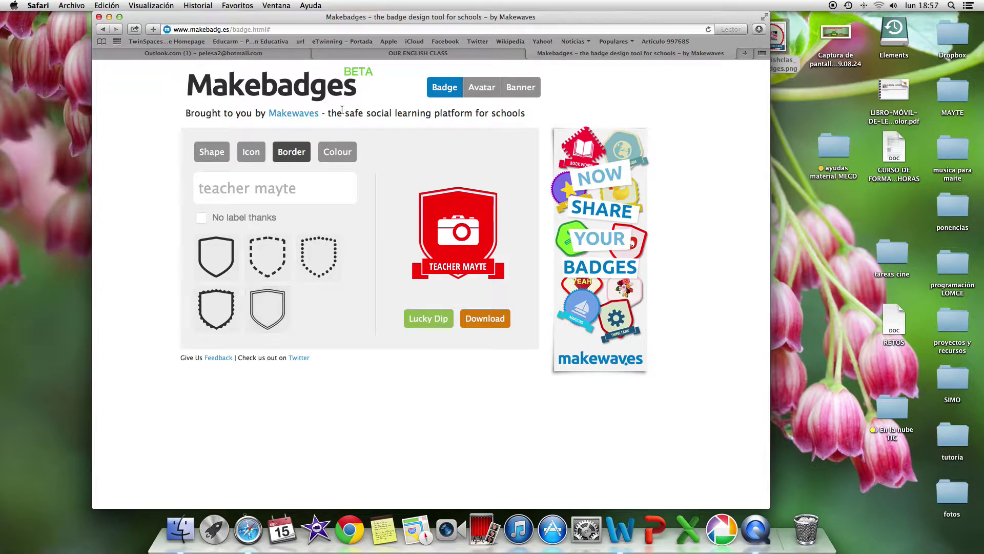
{"action": "left_click", "coordinate": [337, 152]}
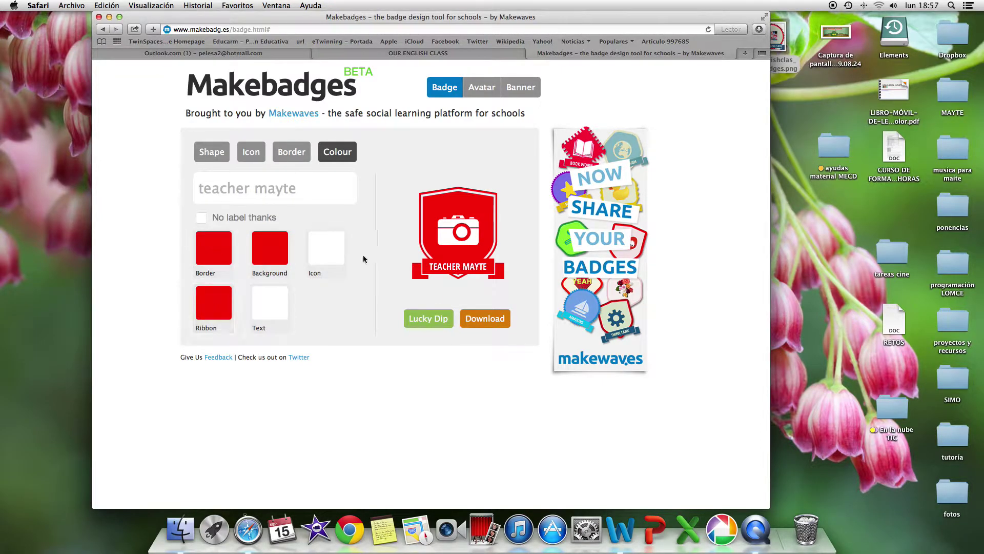
Colour the badge background blue and the border magenta
{"action": "left_click", "coordinate": [258, 262]}
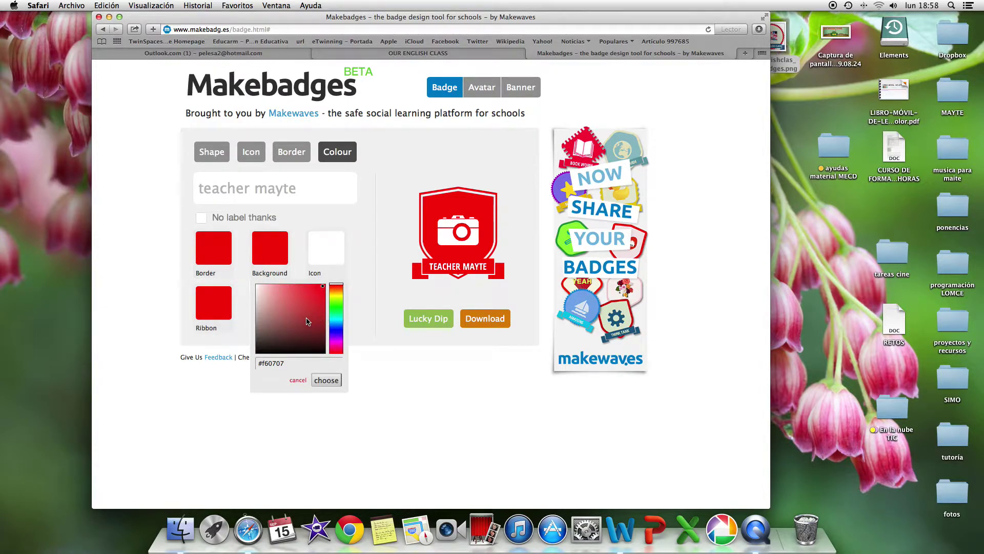
{"action": "left_click", "coordinate": [337, 324]}
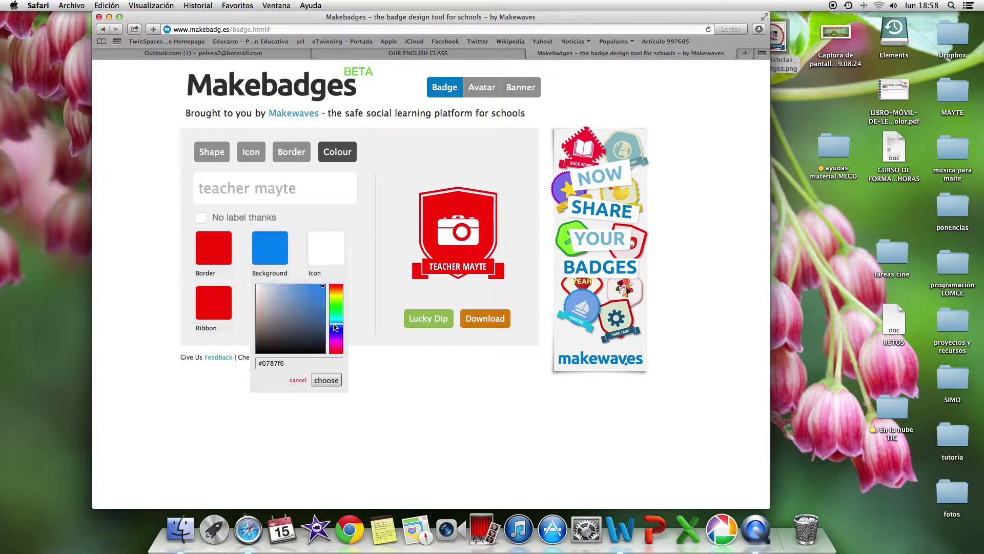
{"action": "left_click", "coordinate": [326, 379]}
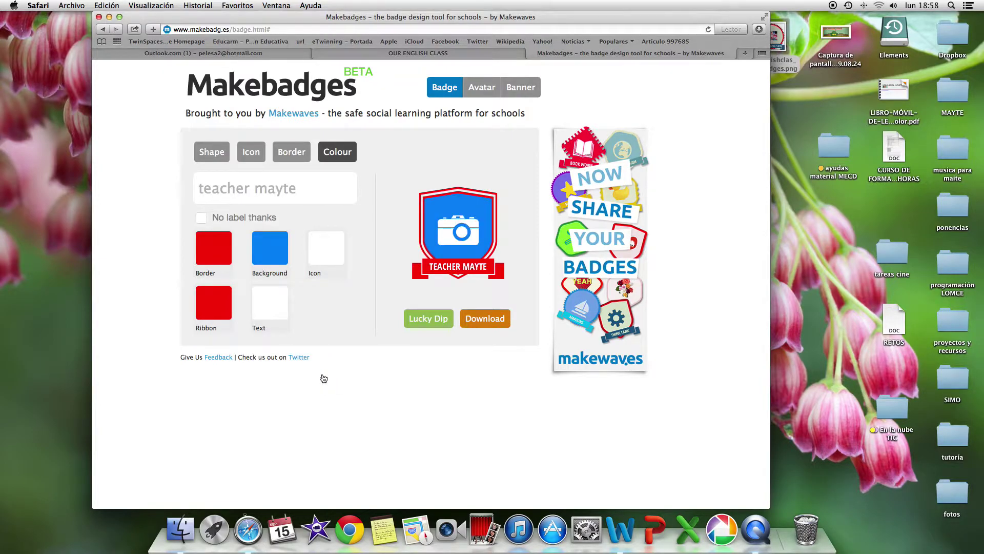
{"action": "left_click", "coordinate": [213, 246]}
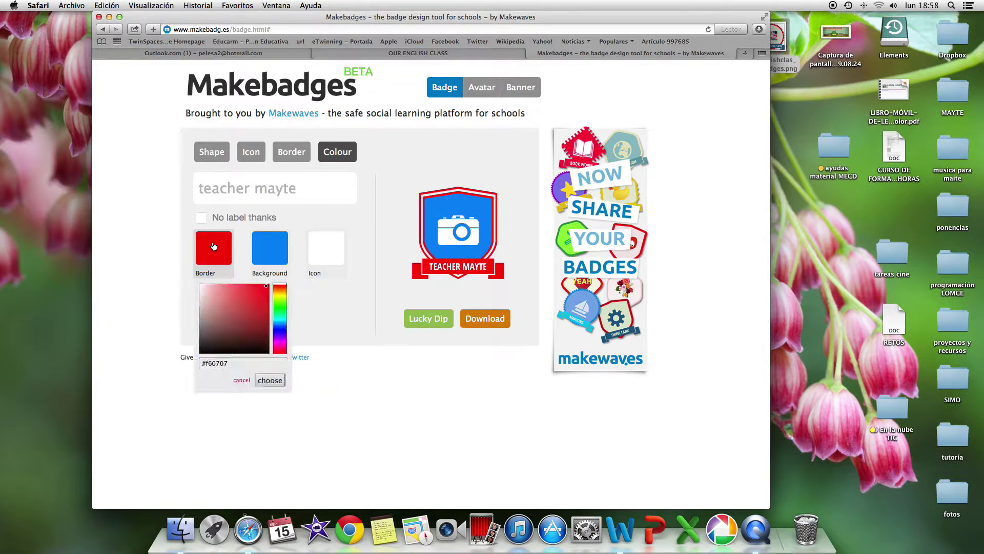
{"action": "left_click", "coordinate": [281, 340]}
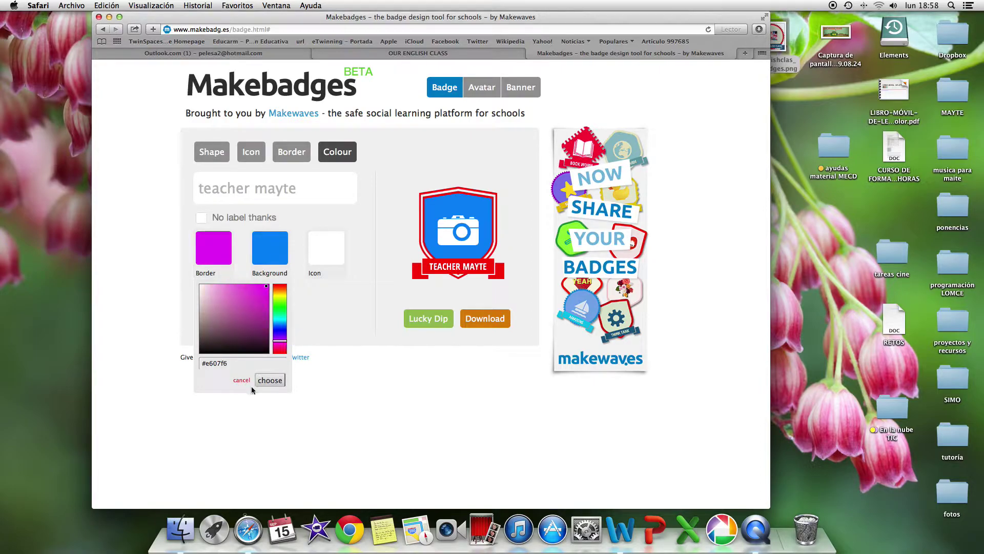
{"action": "left_click", "coordinate": [266, 379]}
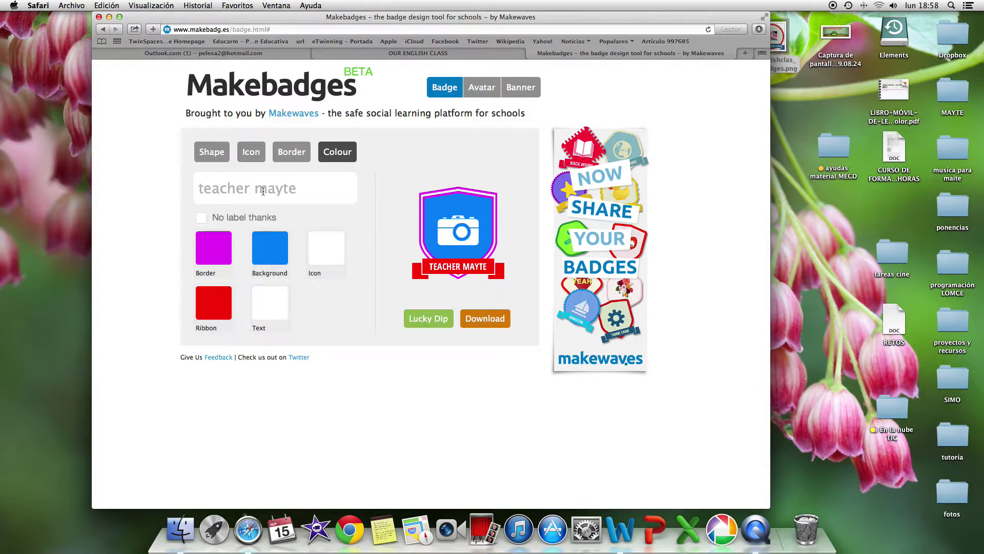
Make the ribbon purple after trying magenta and green
{"action": "left_click", "coordinate": [216, 299]}
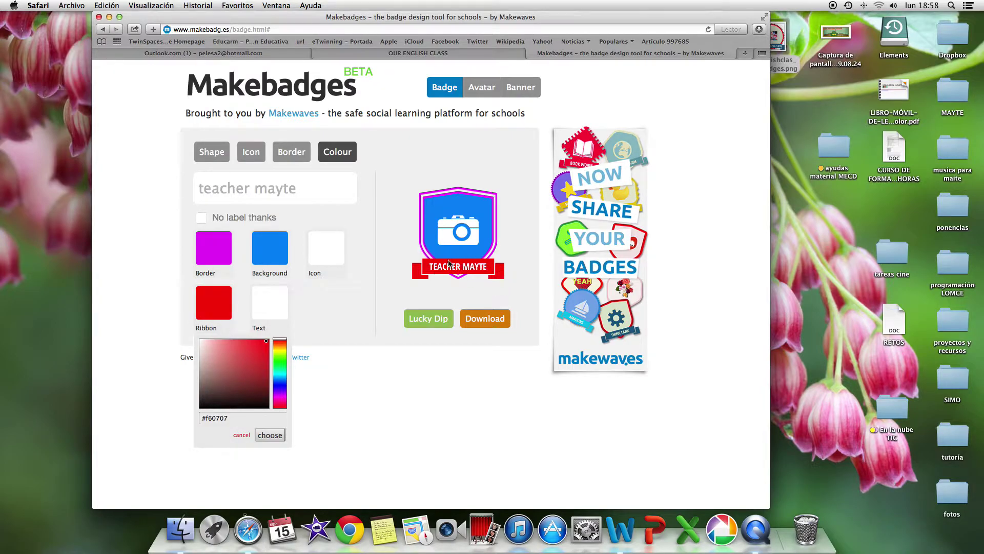
{"action": "left_click", "coordinate": [282, 400]}
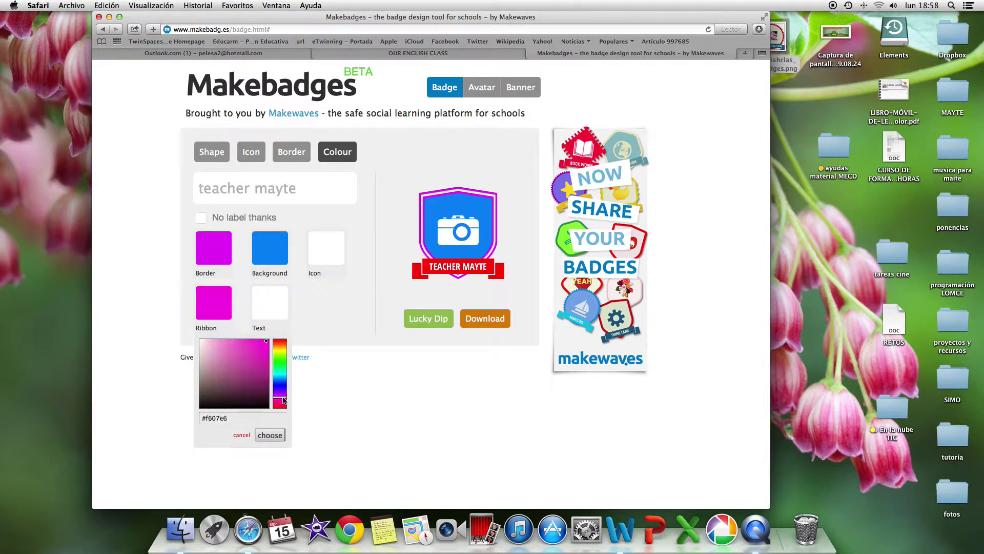
{"action": "left_click", "coordinate": [279, 364]}
{"action": "left_click", "coordinate": [271, 435]}
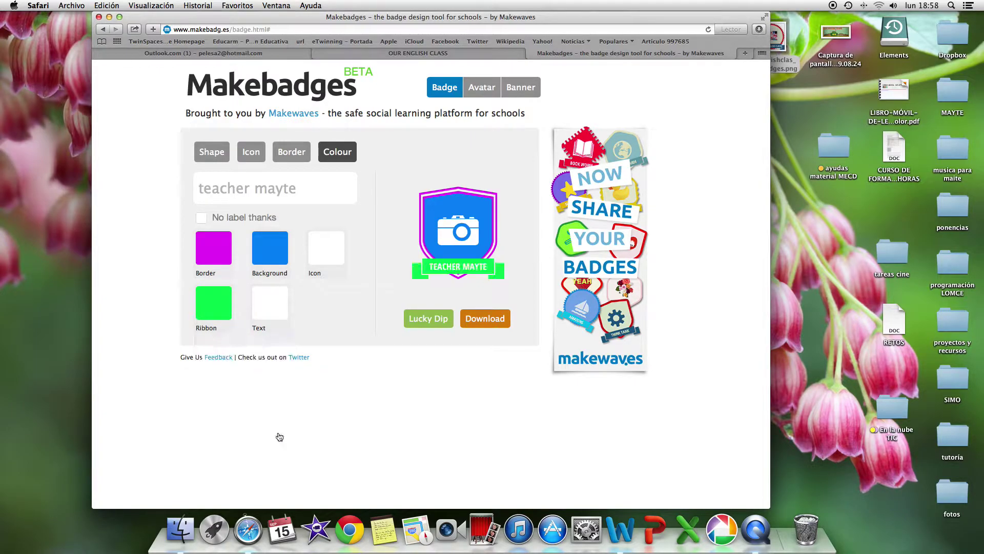
{"action": "left_click", "coordinate": [213, 302]}
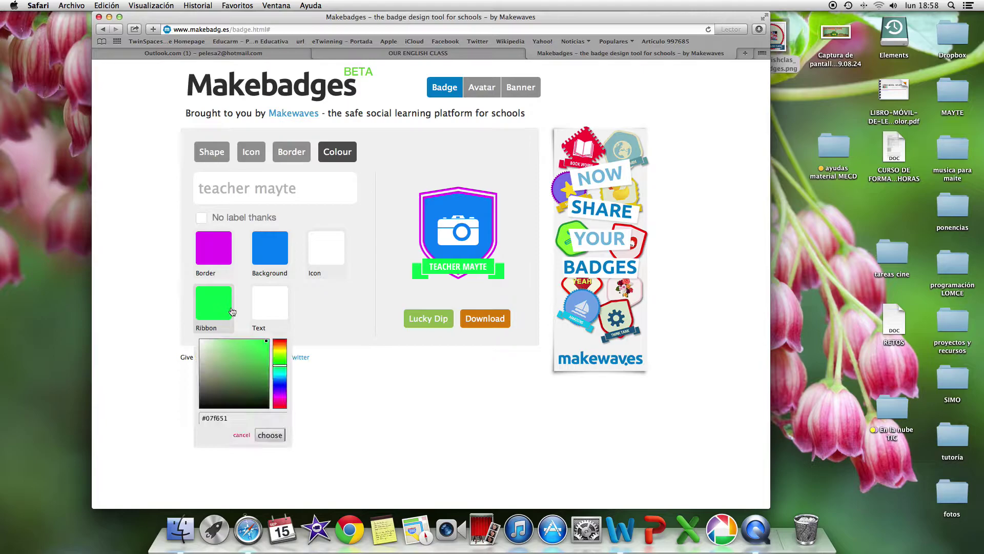
{"action": "left_click", "coordinate": [281, 392]}
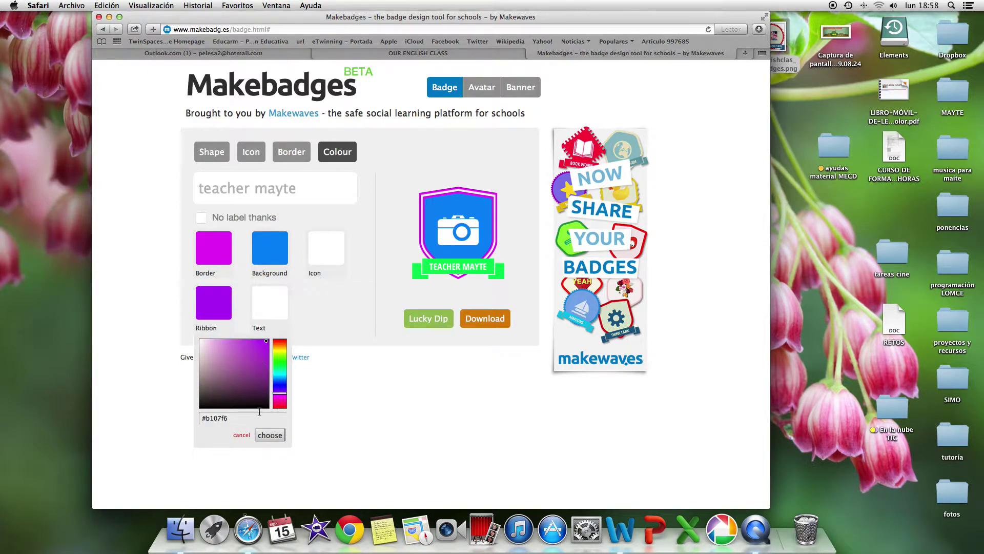
{"action": "left_click", "coordinate": [270, 435]}
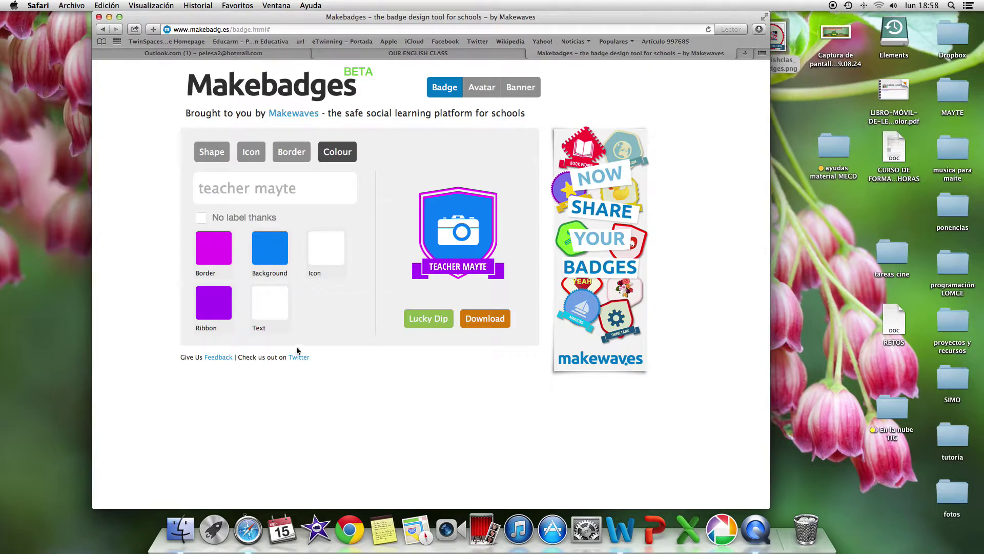
Colour the camera icon yellow-green after first trying red
{"action": "left_click", "coordinate": [326, 250]}
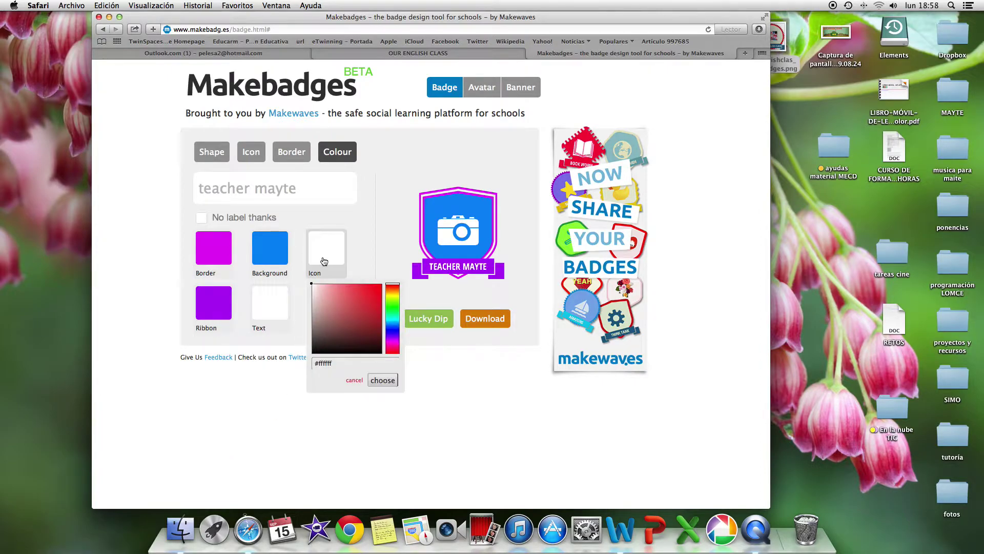
{"action": "left_click", "coordinate": [365, 299]}
{"action": "left_click", "coordinate": [382, 380]}
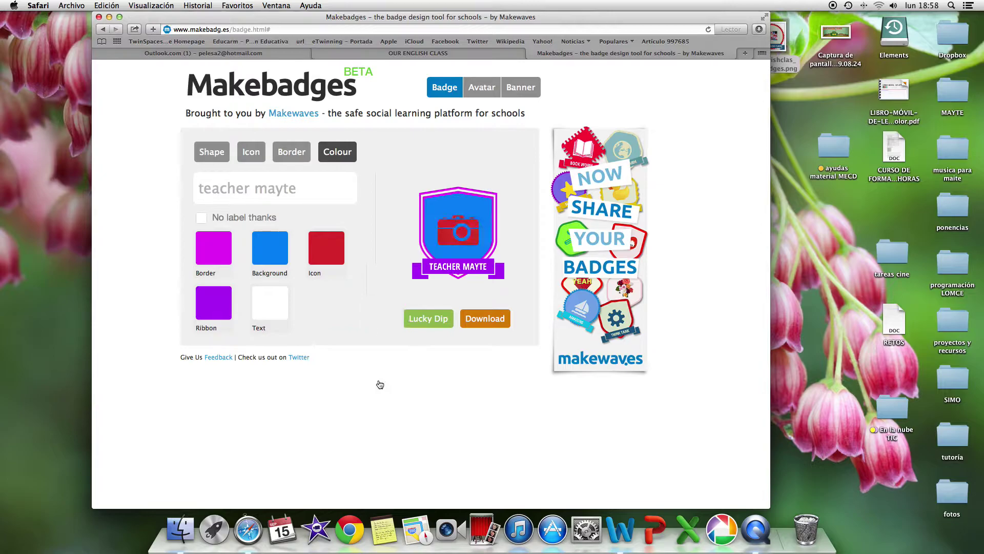
{"action": "left_click", "coordinate": [326, 250]}
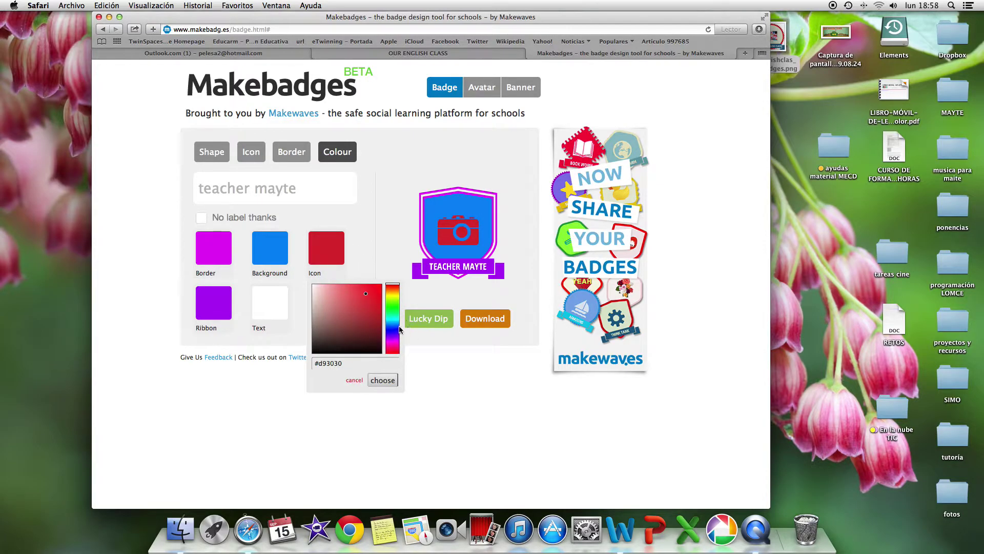
{"action": "left_click", "coordinate": [391, 296]}
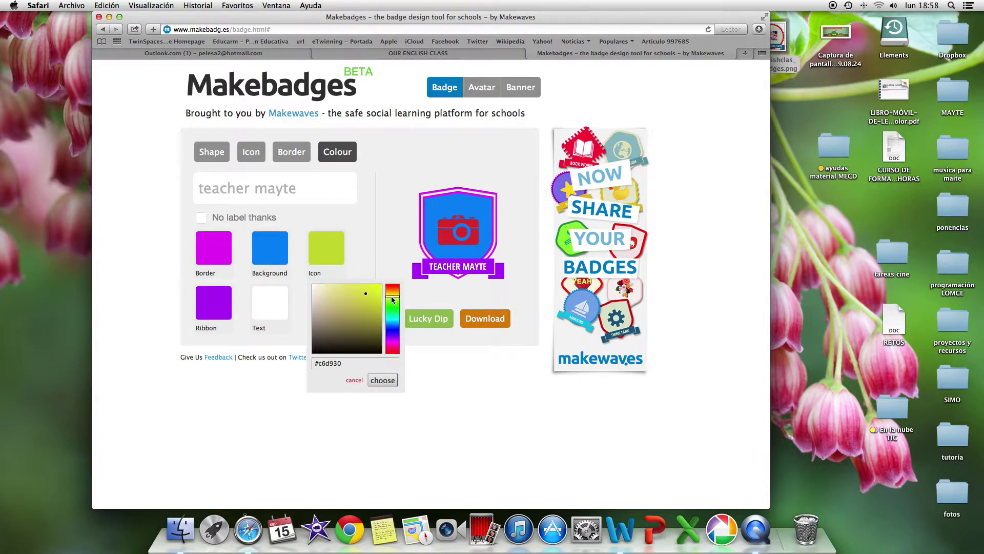
{"action": "left_click", "coordinate": [383, 380]}
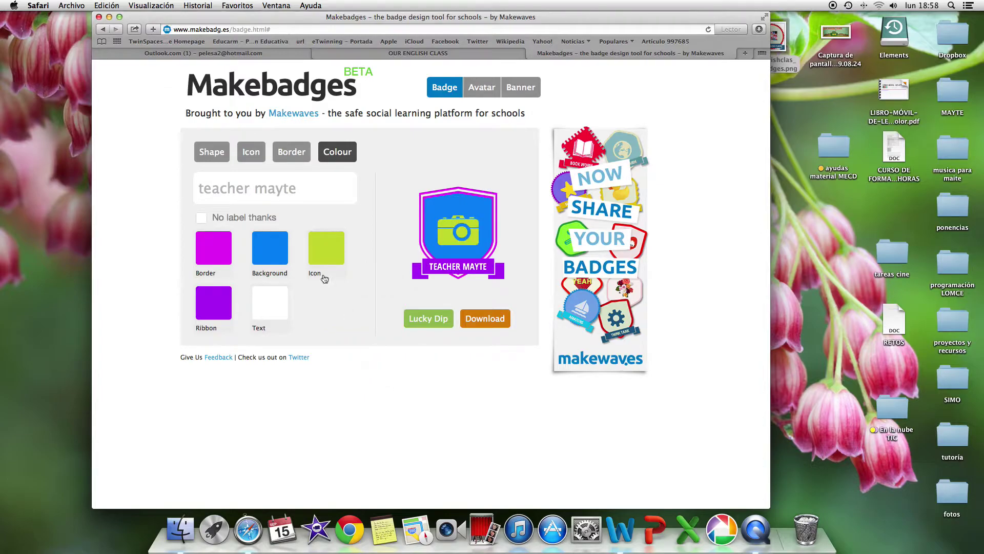
{"action": "left_click", "coordinate": [277, 298]}
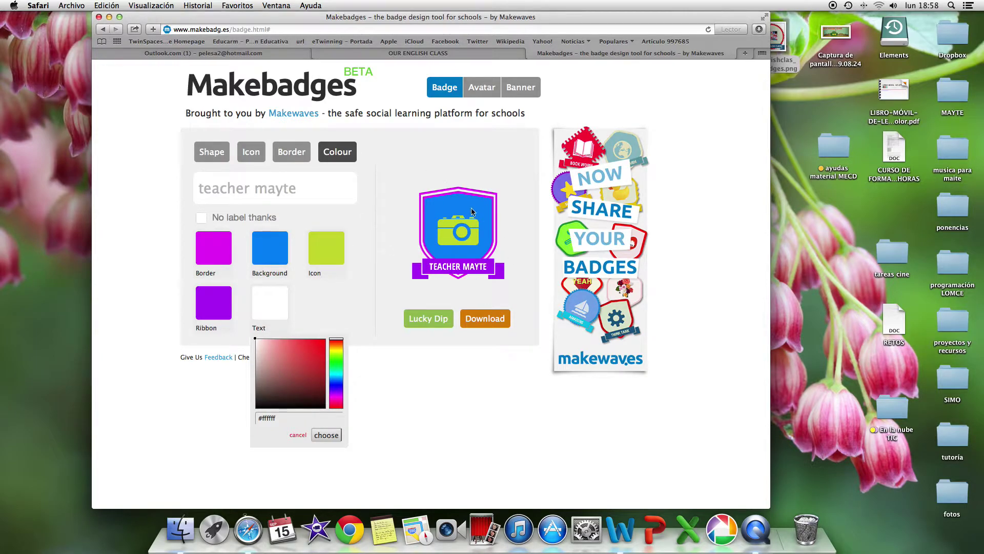
Make the badge circular after browsing the tabs and trying hexagon and diamond shapes
{"action": "left_click", "coordinate": [217, 155]}
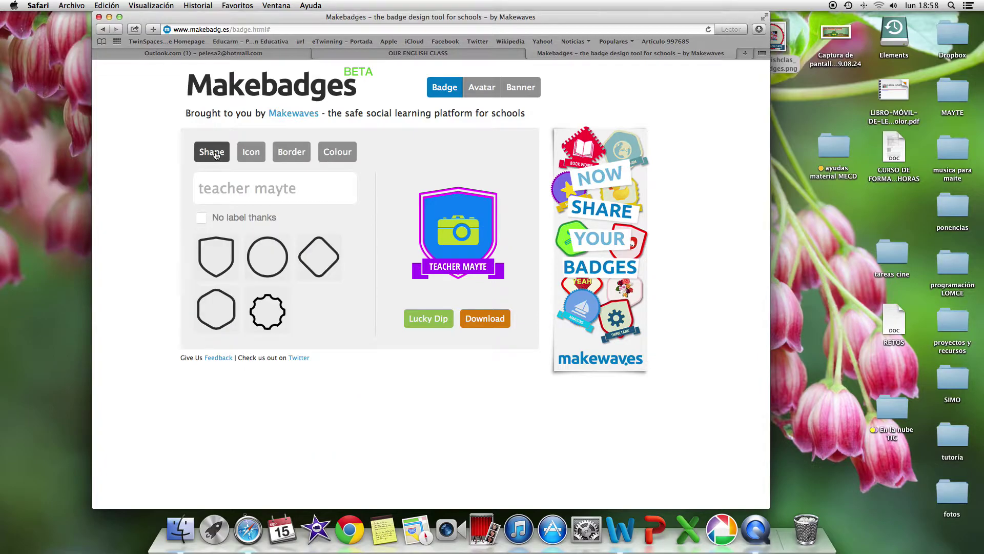
{"action": "left_click", "coordinate": [251, 151]}
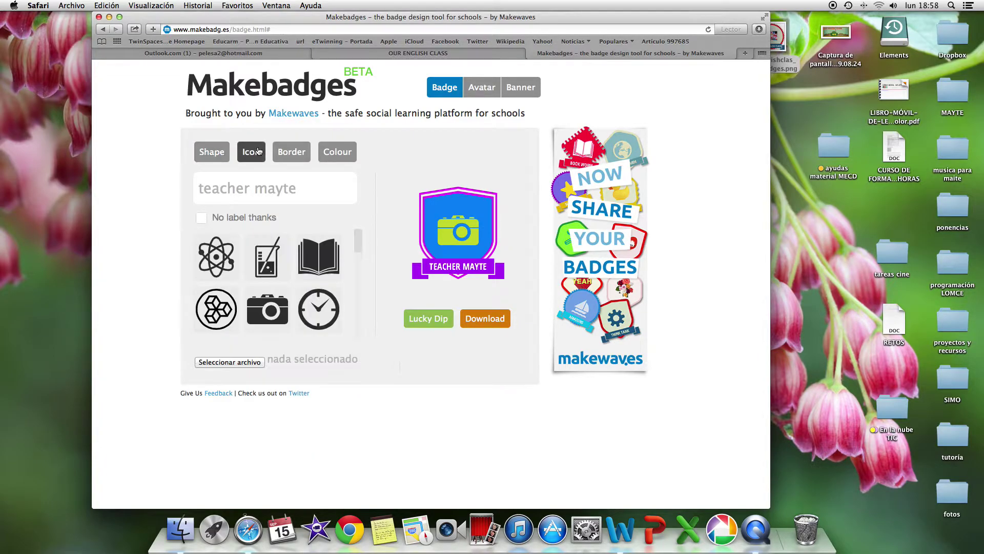
{"action": "left_click", "coordinate": [286, 160]}
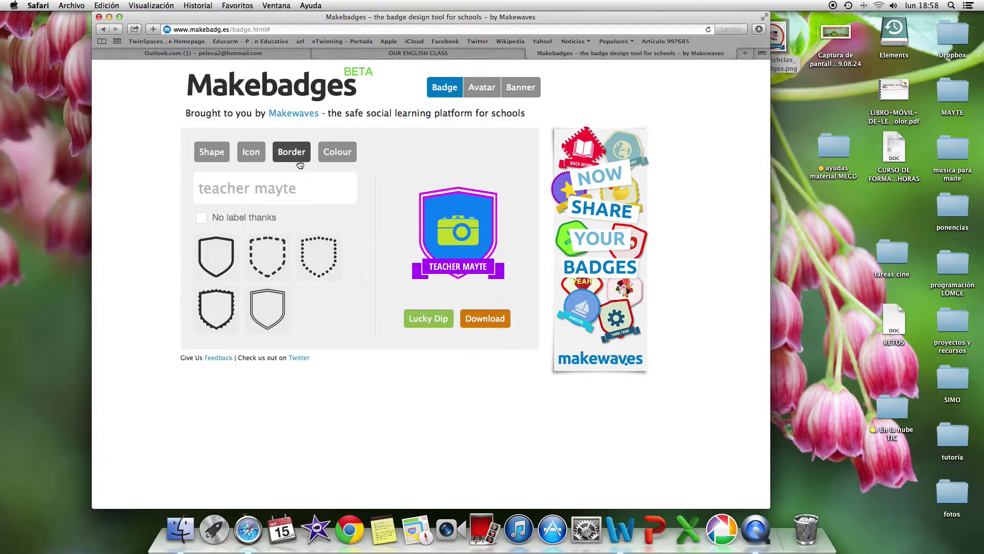
{"action": "left_click", "coordinate": [329, 151]}
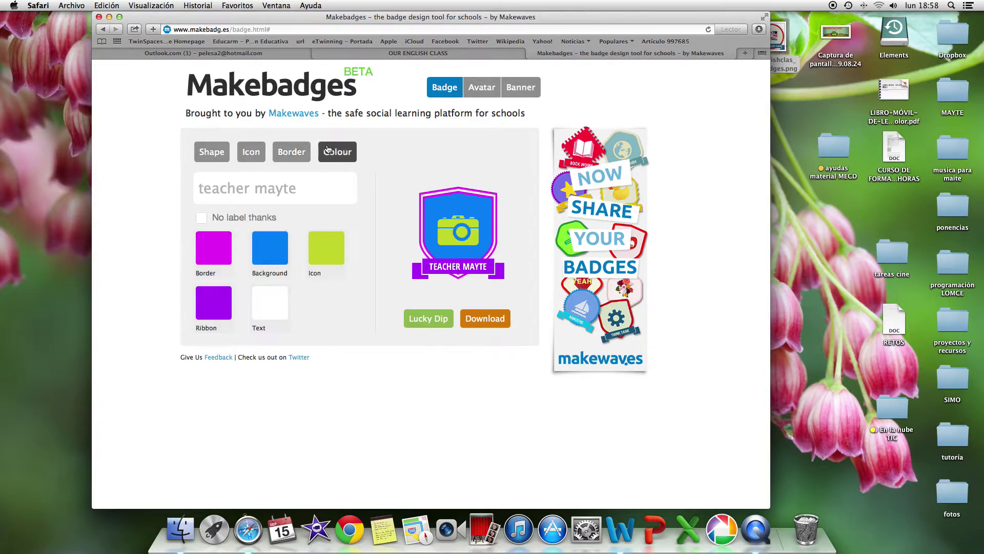
{"action": "left_click", "coordinate": [209, 154]}
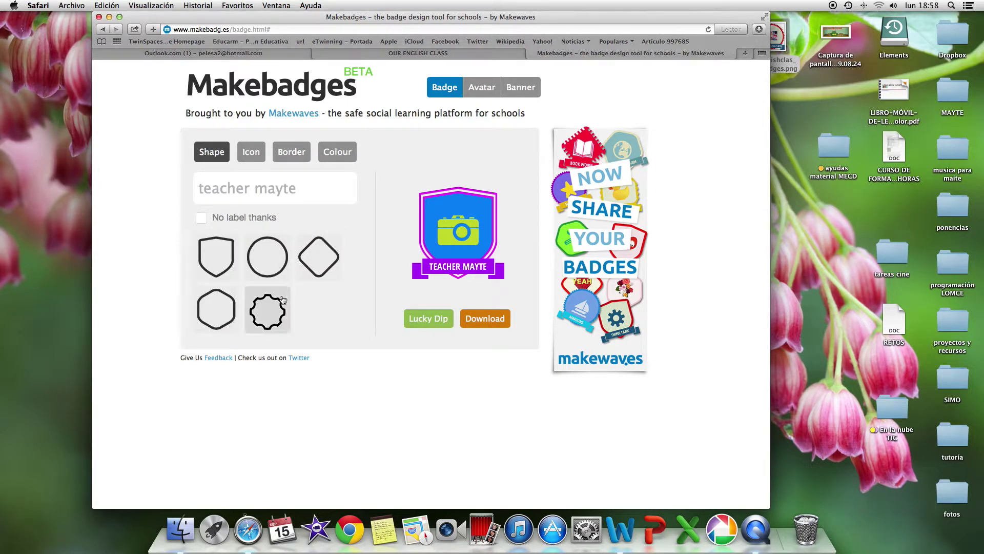
{"action": "left_click", "coordinate": [229, 313]}
{"action": "left_click", "coordinate": [267, 257]}
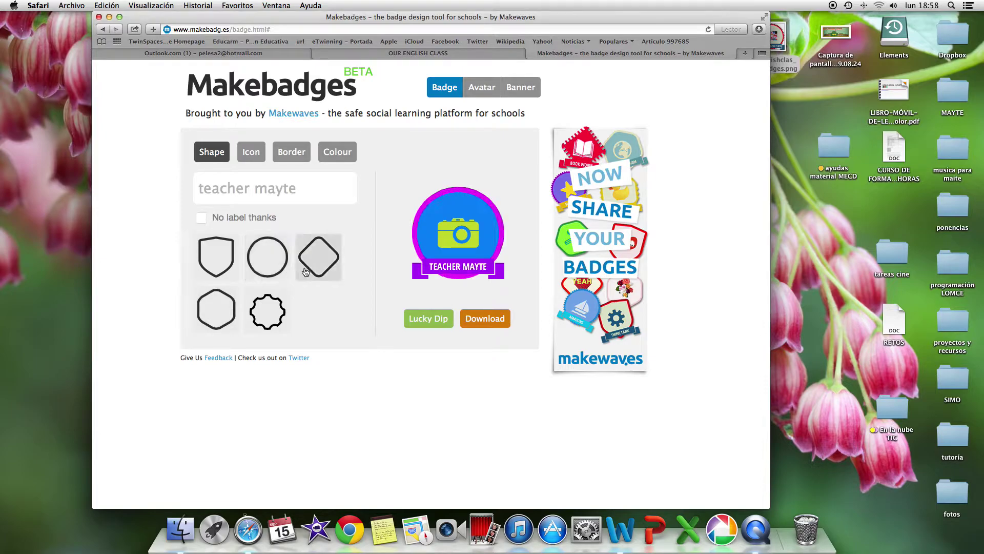
{"action": "left_click", "coordinate": [320, 267]}
{"action": "left_click", "coordinate": [269, 261]}
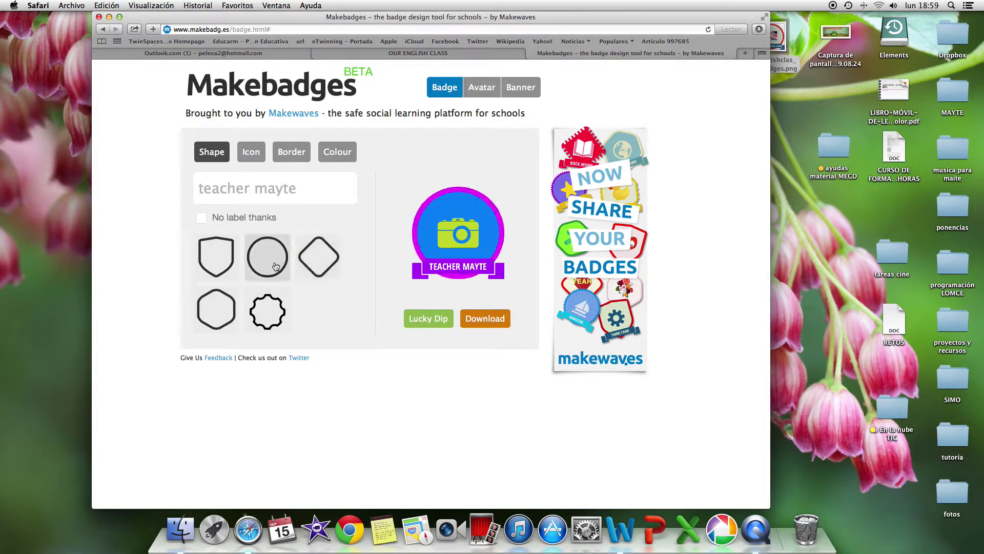
Give the round badge a scalloped border
{"action": "left_click", "coordinate": [292, 151]}
{"action": "left_click", "coordinate": [226, 323]}
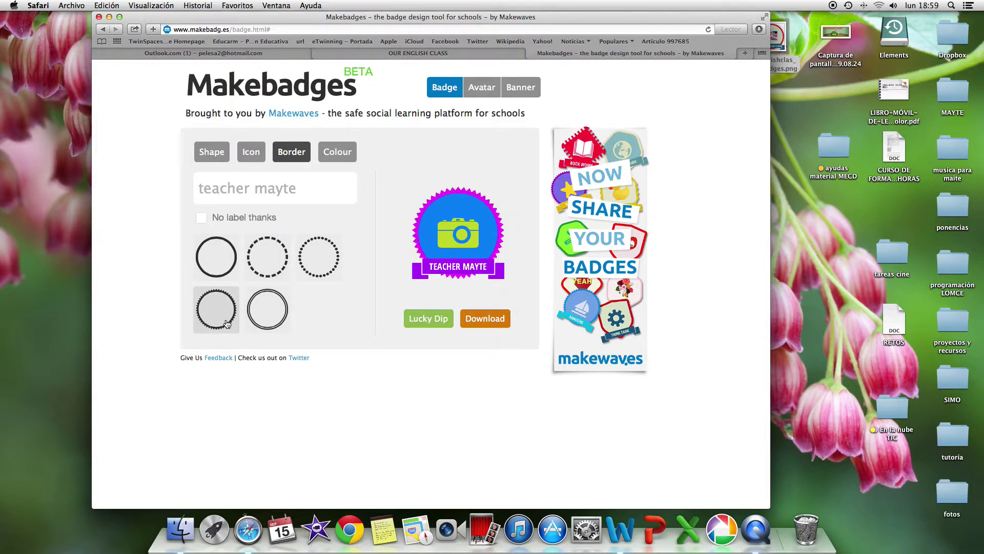
{"action": "left_click", "coordinate": [251, 154]}
{"action": "scroll", "coordinate": [292, 323], "scroll_direction": "down", "scroll_amount": 3}
{"action": "scroll", "coordinate": [282, 307], "scroll_direction": "down", "scroll_amount": 3}
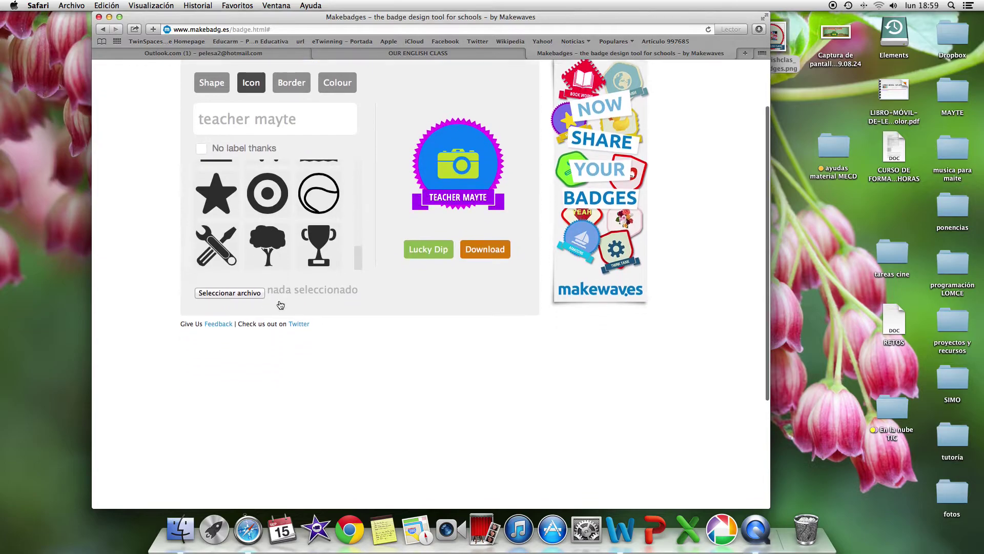
{"action": "scroll", "coordinate": [280, 305], "scroll_direction": "up", "scroll_amount": 3}
{"action": "scroll", "coordinate": [272, 270], "scroll_direction": "up", "scroll_amount": 2}
{"action": "scroll", "coordinate": [274, 270], "scroll_direction": "up", "scroll_amount": 2}
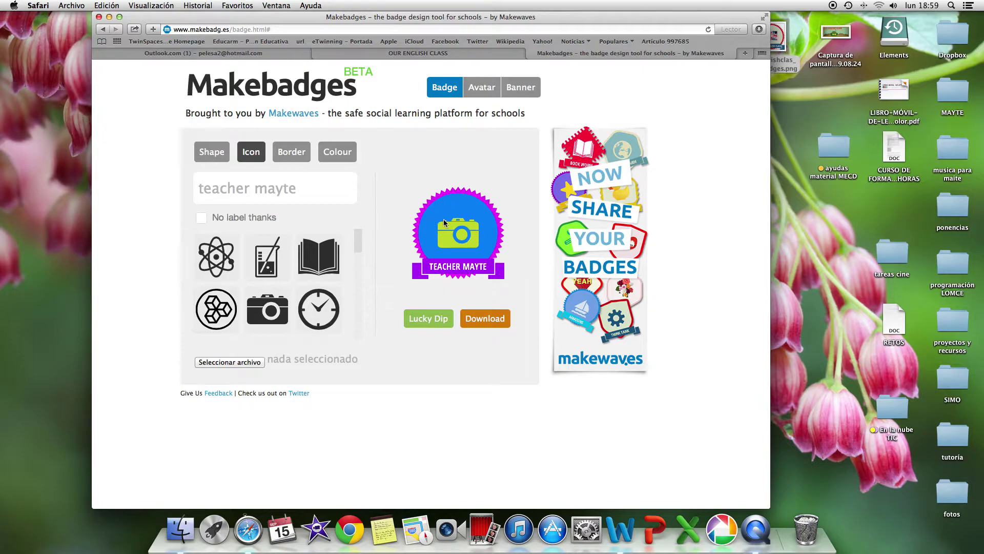
Use Escritorio > fotos > verano 2014 > IMG-20140806-WA0010.jpg as the badge icon
{"action": "left_click", "coordinate": [248, 365]}
{"action": "scroll", "coordinate": [434, 154], "scroll_direction": "down", "scroll_amount": 2}
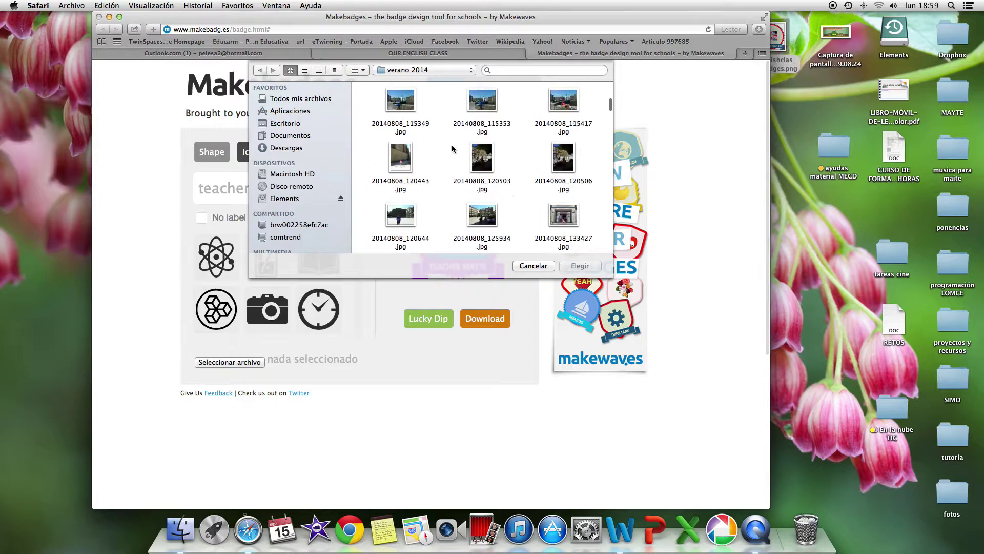
{"action": "scroll", "coordinate": [453, 148], "scroll_direction": "down", "scroll_amount": 2}
{"action": "scroll", "coordinate": [452, 148], "scroll_direction": "up", "scroll_amount": 1}
{"action": "left_click", "coordinate": [285, 125]}
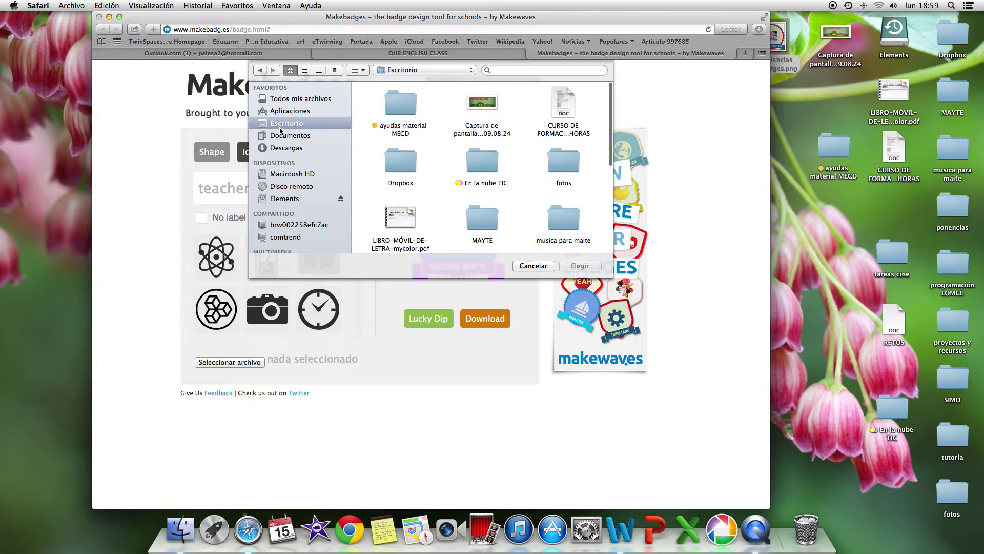
{"action": "scroll", "coordinate": [453, 182], "scroll_direction": "down", "scroll_amount": 2}
{"action": "scroll", "coordinate": [453, 181], "scroll_direction": "down", "scroll_amount": 3}
{"action": "scroll", "coordinate": [454, 182], "scroll_direction": "down", "scroll_amount": 1}
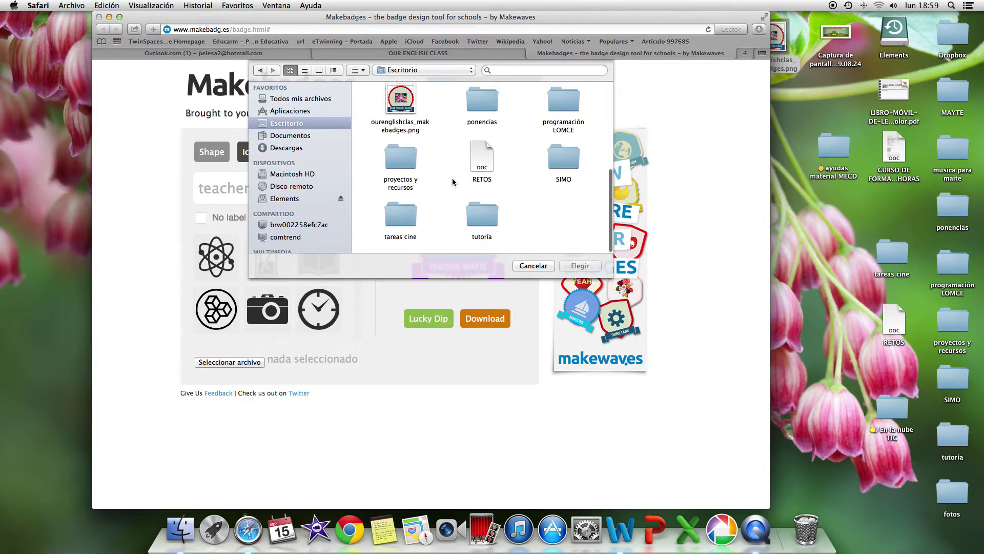
{"action": "scroll", "coordinate": [454, 181], "scroll_direction": "up", "scroll_amount": 2}
{"action": "scroll", "coordinate": [462, 177], "scroll_direction": "up", "scroll_amount": 2}
{"action": "scroll", "coordinate": [477, 171], "scroll_direction": "up", "scroll_amount": 2}
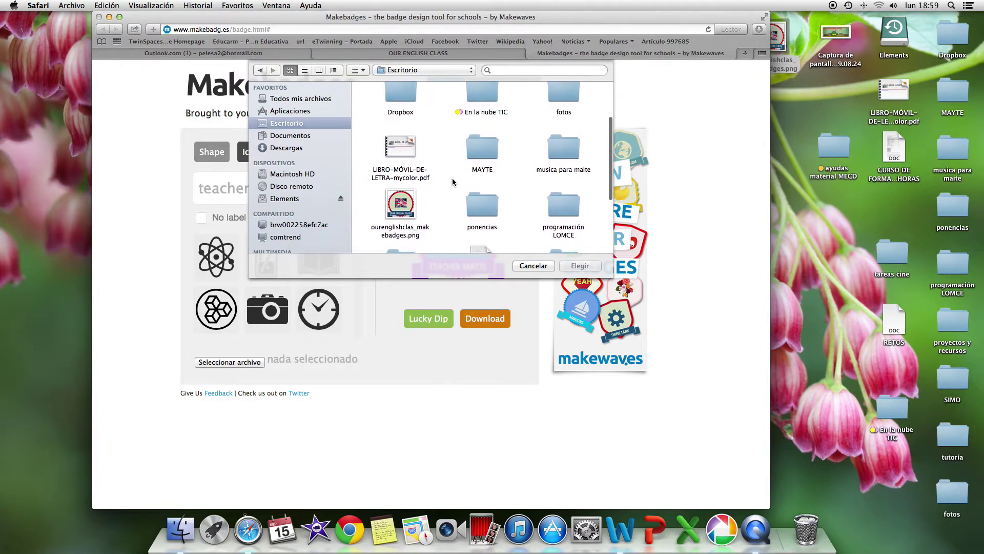
{"action": "scroll", "coordinate": [509, 163], "scroll_direction": "up", "scroll_amount": 2}
{"action": "double_click", "coordinate": [569, 154]}
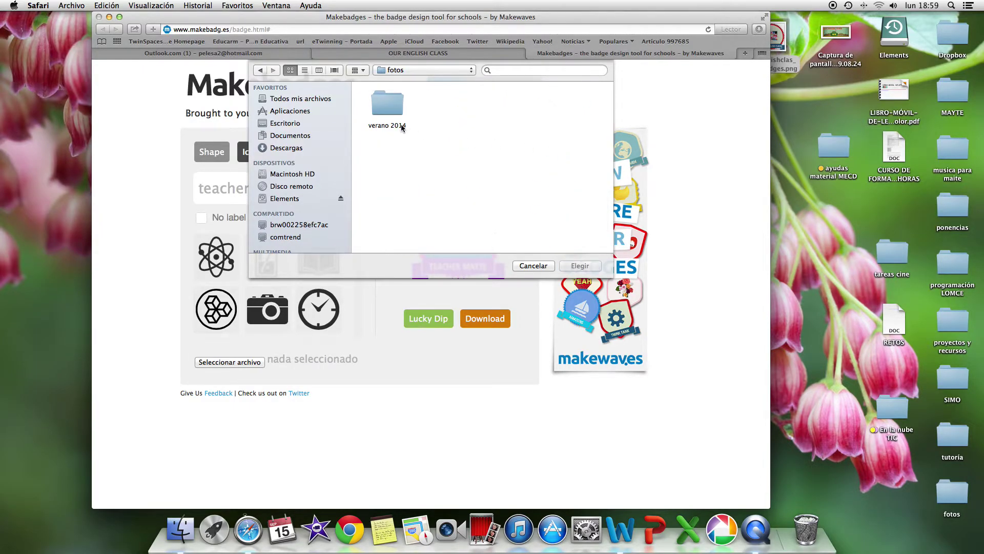
{"action": "left_click", "coordinate": [389, 105]}
{"action": "double_click", "coordinate": [390, 105]}
{"action": "scroll", "coordinate": [470, 219], "scroll_direction": "down", "scroll_amount": 2}
{"action": "scroll", "coordinate": [471, 219], "scroll_direction": "down", "scroll_amount": 3}
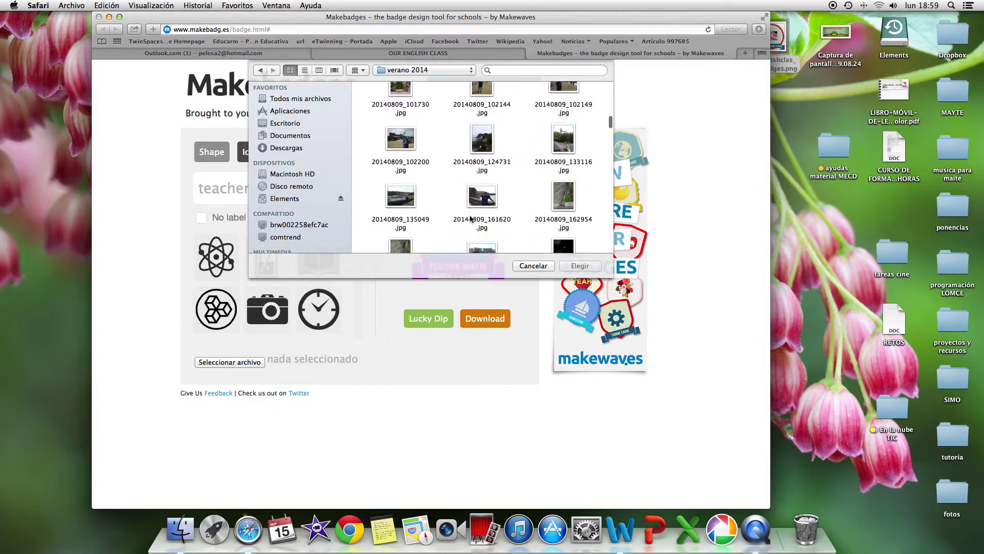
{"action": "scroll", "coordinate": [471, 219], "scroll_direction": "down", "scroll_amount": 3}
{"action": "scroll", "coordinate": [471, 219], "scroll_direction": "down", "scroll_amount": 2}
{"action": "scroll", "coordinate": [471, 219], "scroll_direction": "down", "scroll_amount": 3}
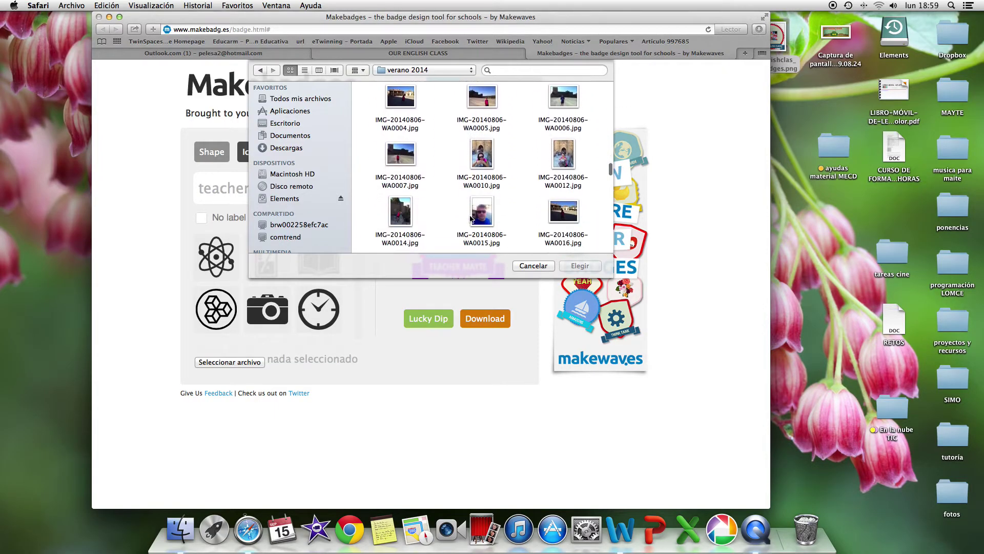
{"action": "scroll", "coordinate": [473, 221], "scroll_direction": "up", "scroll_amount": 1}
{"action": "left_click", "coordinate": [479, 171]}
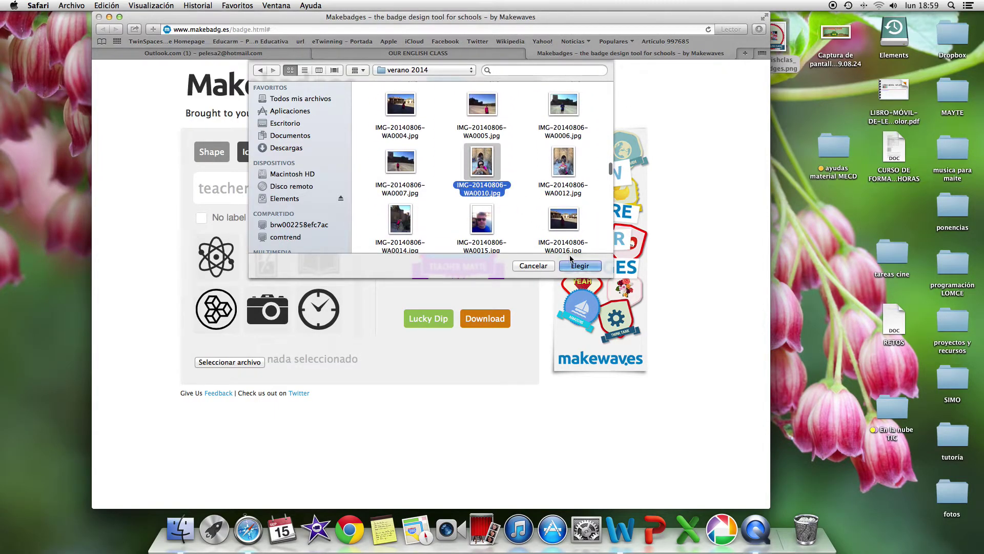
{"action": "left_click", "coordinate": [580, 266]}
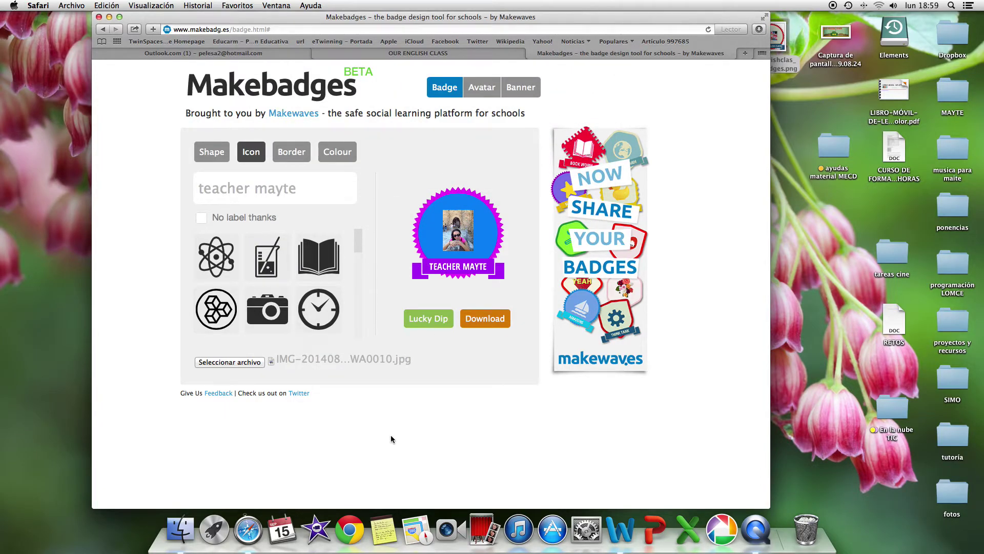
Download the badge PNG, view it full screen in Vista Previa, then close it
{"action": "left_click", "coordinate": [487, 318]}
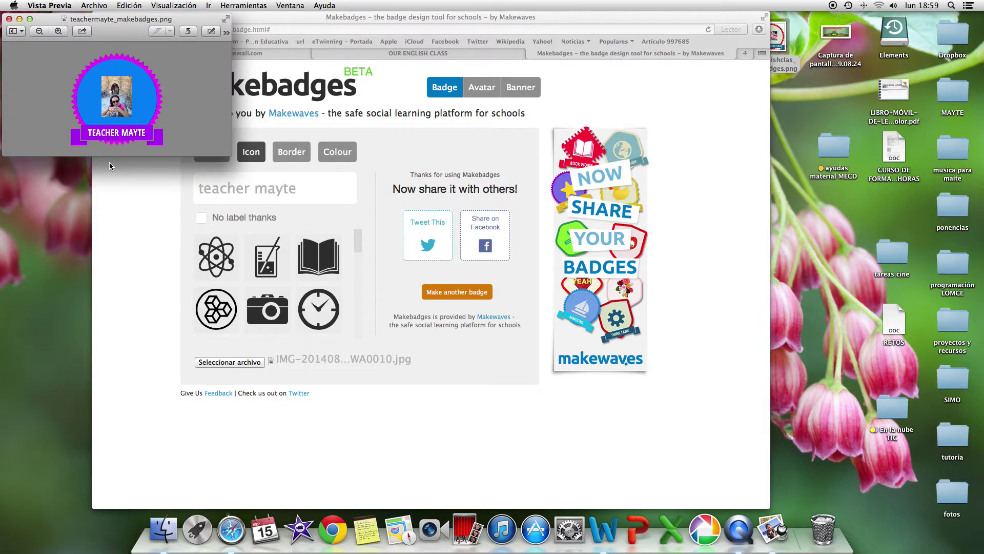
{"action": "left_click", "coordinate": [28, 19]}
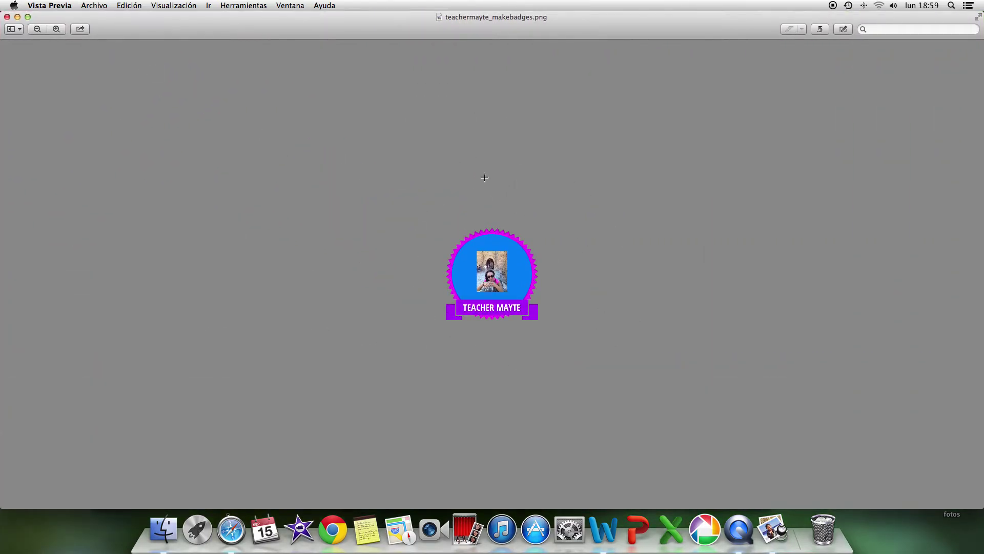
{"action": "left_click", "coordinate": [7, 17]}
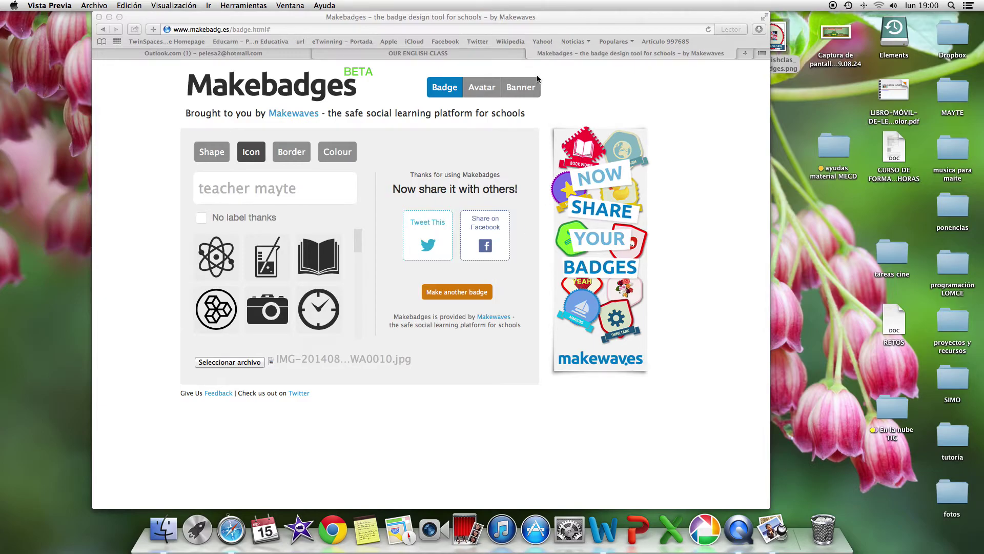
Close the Makebadges tab and set a typed email address to size 24 in a new Word document
{"action": "mouse_move", "coordinate": [626, 53]}
{"action": "left_click", "coordinate": [530, 54]}
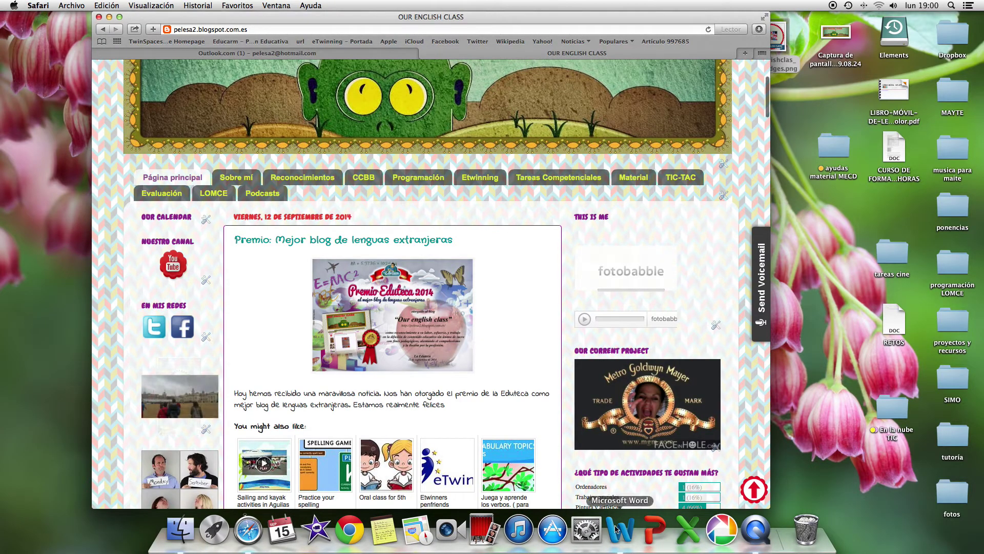
{"action": "left_click", "coordinate": [620, 529]}
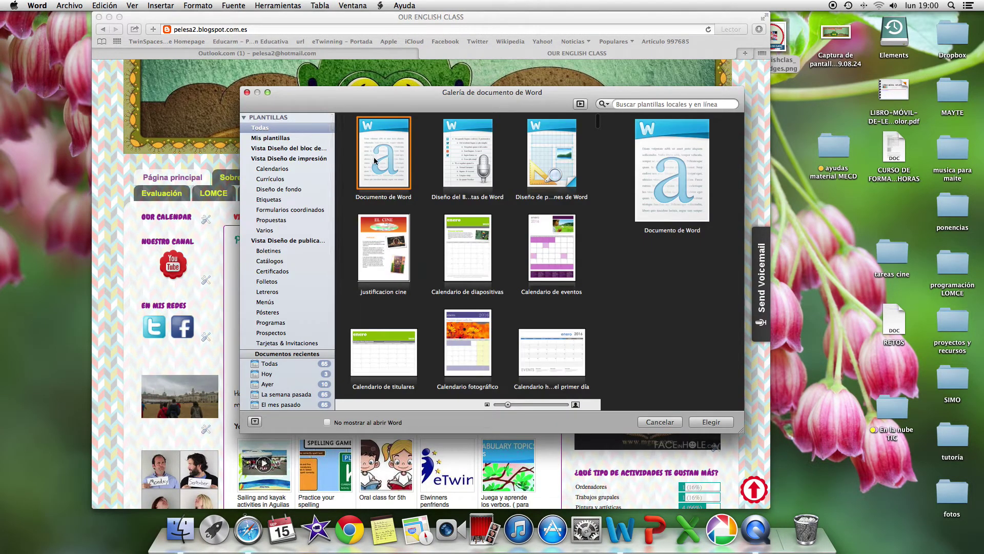
{"action": "double_click", "coordinate": [381, 183]}
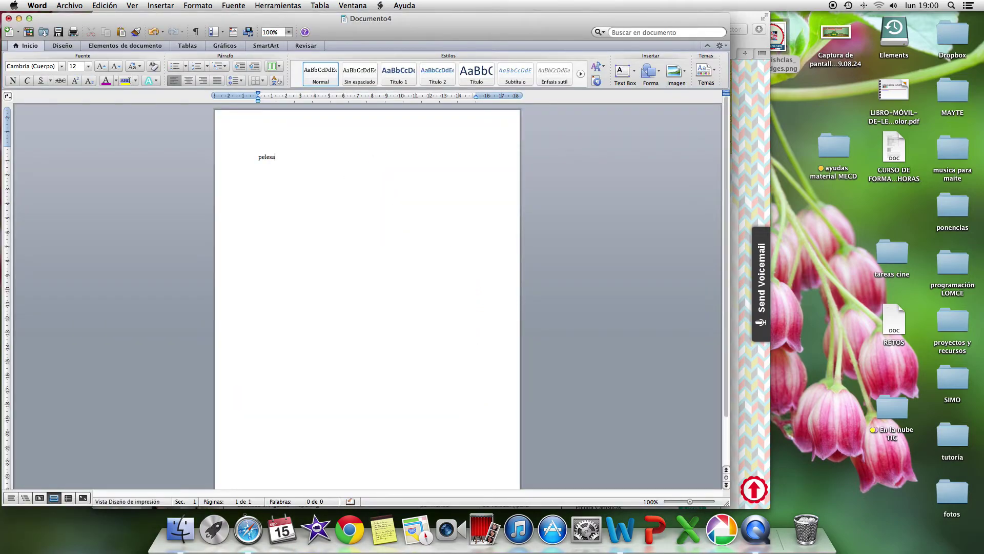
{"action": "left_click_drag", "start_coordinate": [316, 158], "coordinate": [258, 158]}
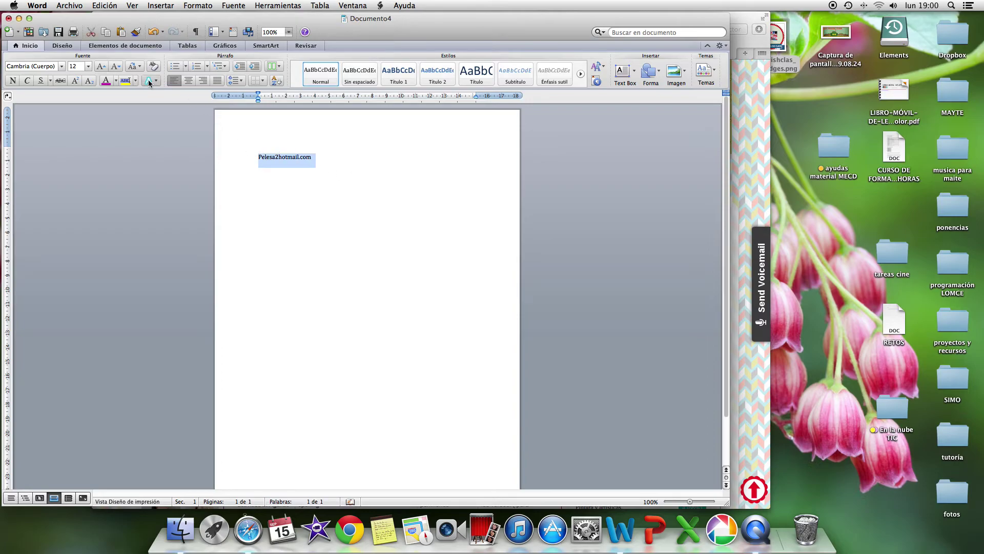
{"action": "left_click", "coordinate": [89, 66]}
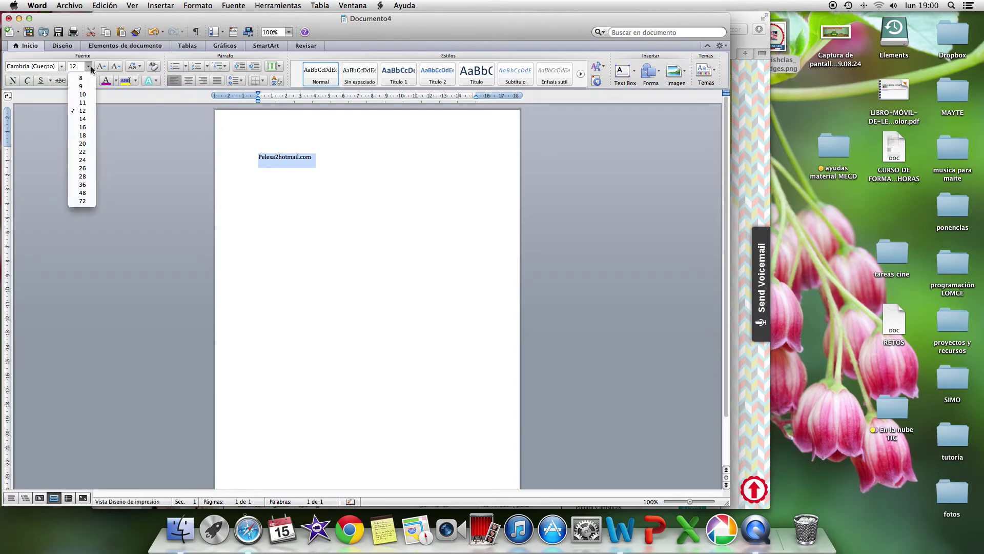
{"action": "left_click", "coordinate": [90, 160]}
Fix the @ in the address, highlight it yellow, and close without saving
{"action": "left_click", "coordinate": [298, 162]}
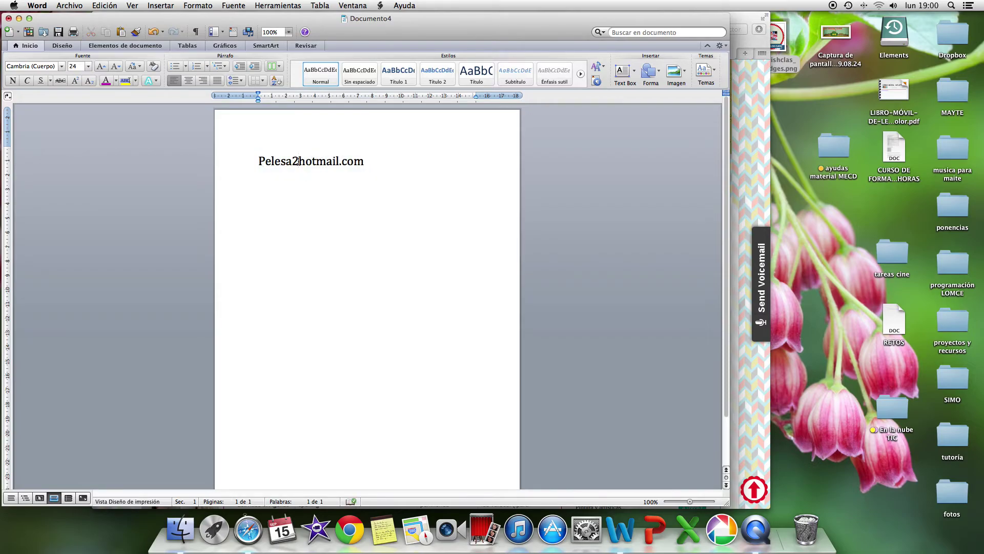
{"action": "type", "text": "@"}
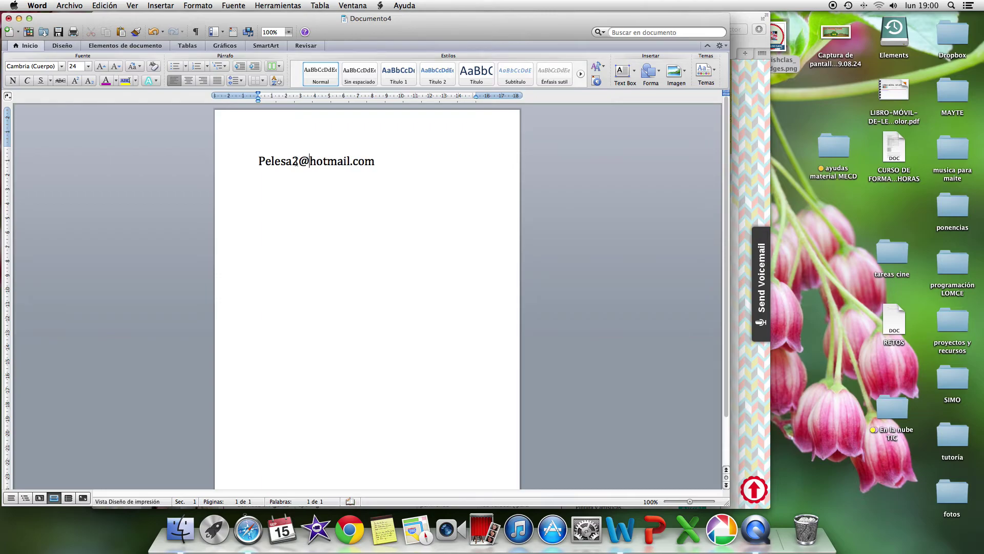
{"action": "left_click_drag", "start_coordinate": [378, 160], "coordinate": [262, 161]}
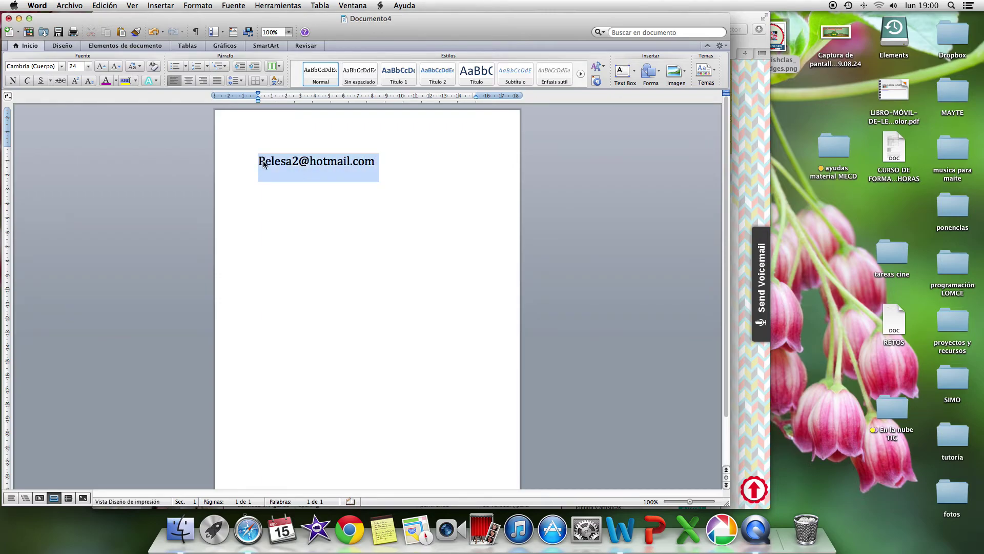
{"action": "left_click", "coordinate": [126, 80]}
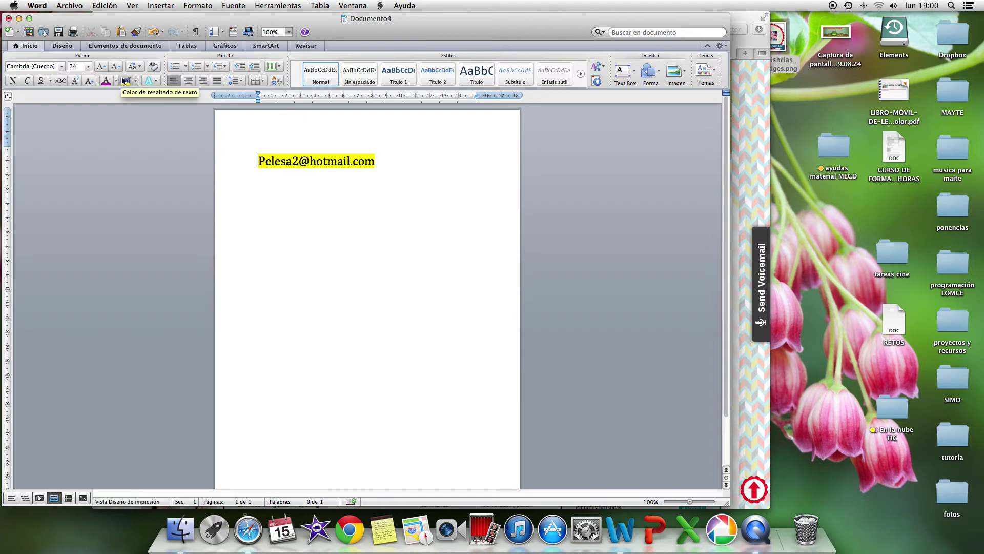
{"action": "left_click", "coordinate": [9, 18]}
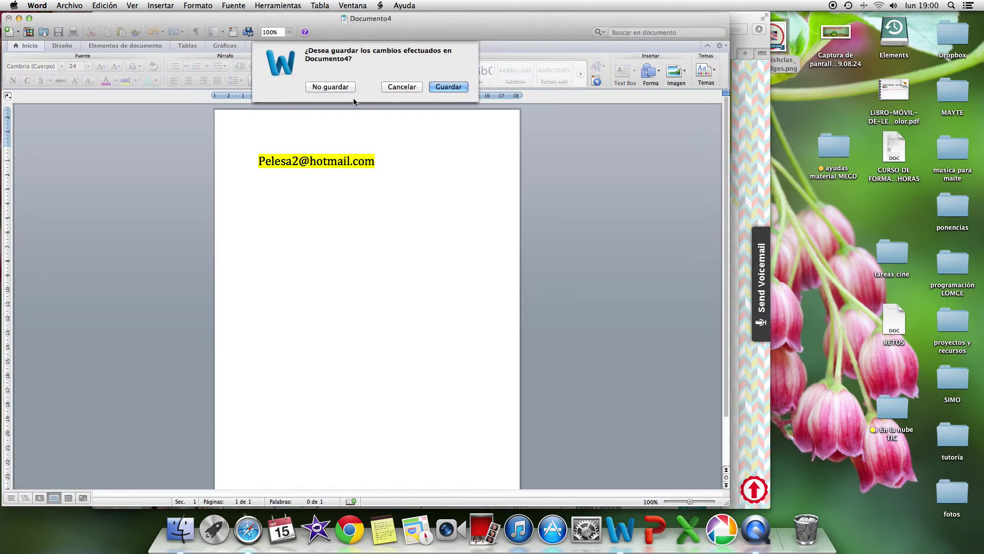
{"action": "left_click", "coordinate": [330, 85]}
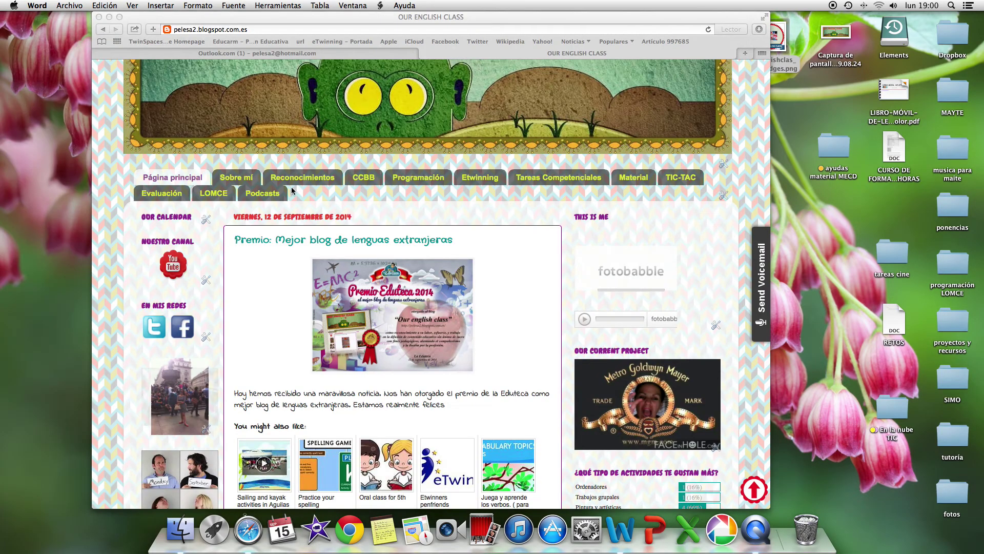
Refresh the Outlook.com Bandeja de entrada and open the new subjectless 16:53 message
{"action": "left_click", "coordinate": [355, 53]}
{"action": "left_click", "coordinate": [116, 130]}
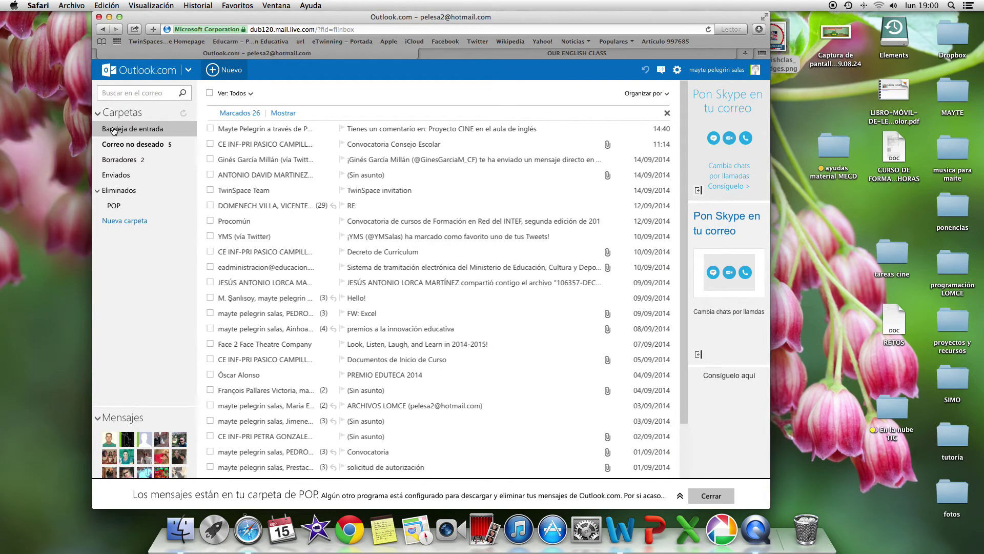
{"action": "left_click", "coordinate": [253, 135]}
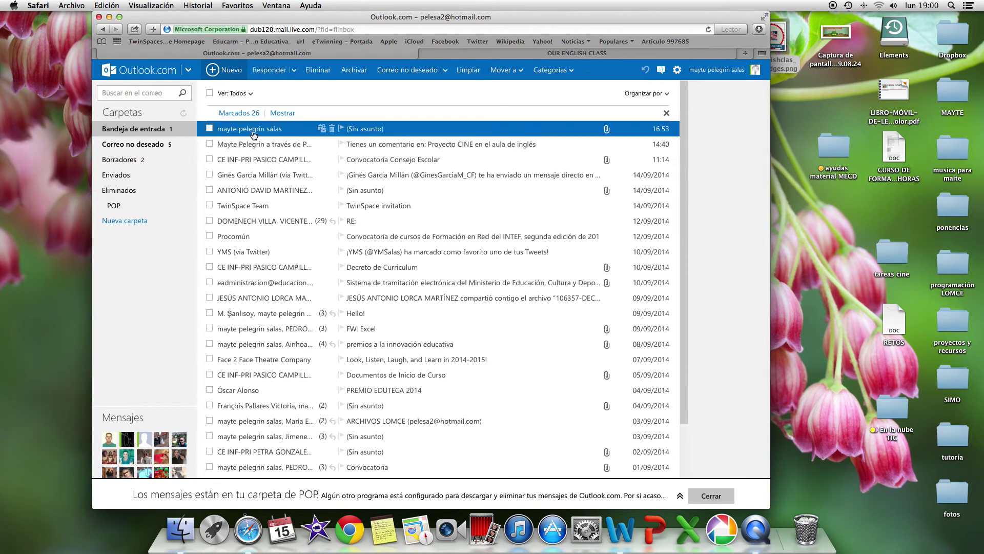